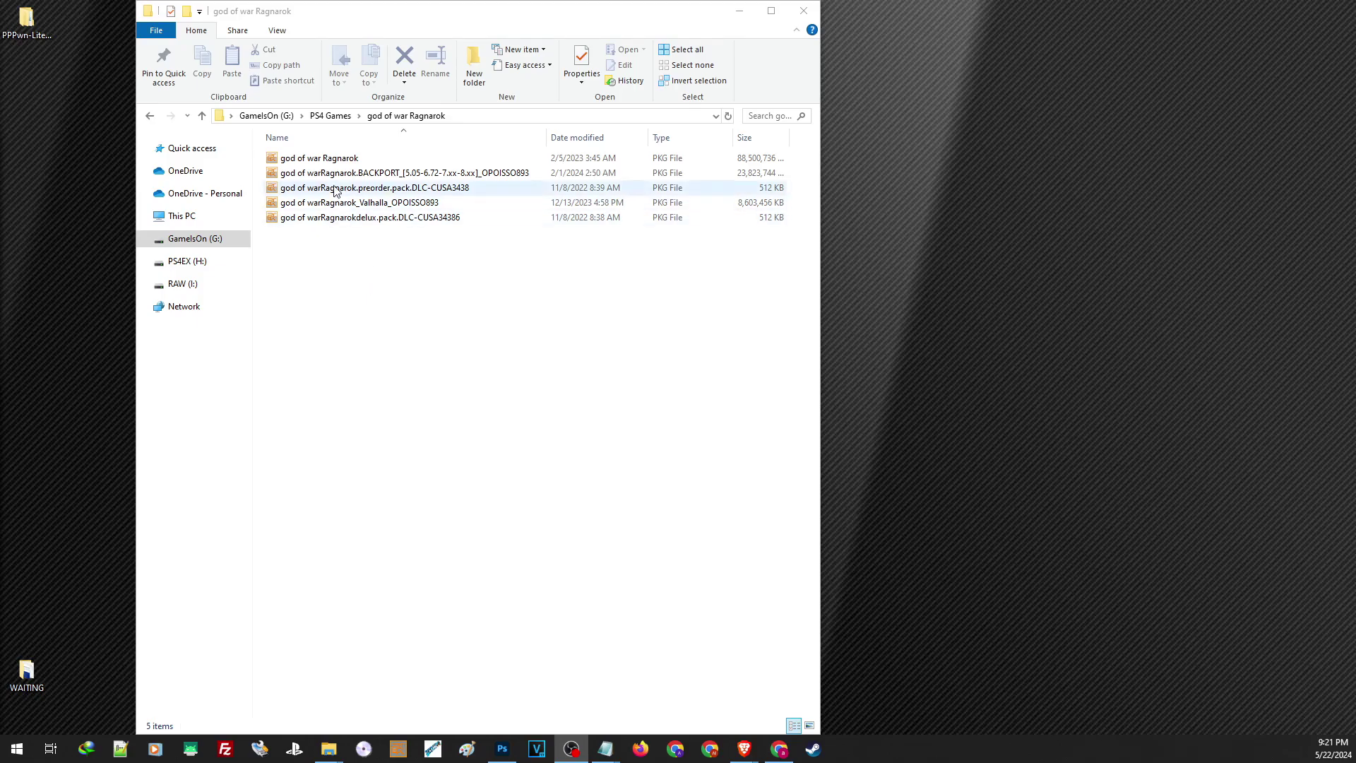
# Examine the package parameters of the God of War Ragnarök base game, BACKPORT update and Valhalla add-on in PS4 Package Viewer
pyautogui.click(341, 161)
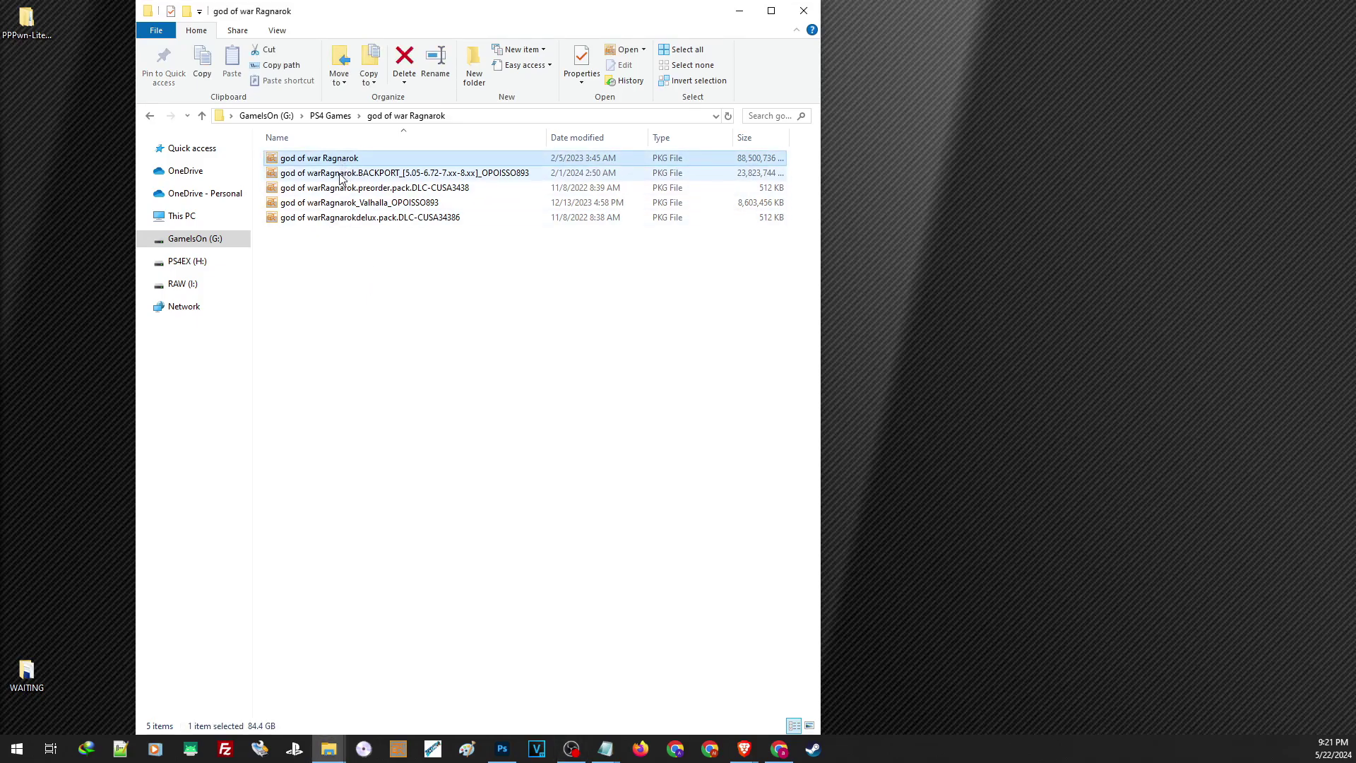
pyautogui.click(339, 178)
pyautogui.moveTo(354, 261)
pyautogui.mouseDown()
pyautogui.moveTo(382, 197)
pyautogui.moveTo(361, 254)
pyautogui.mouseUp()
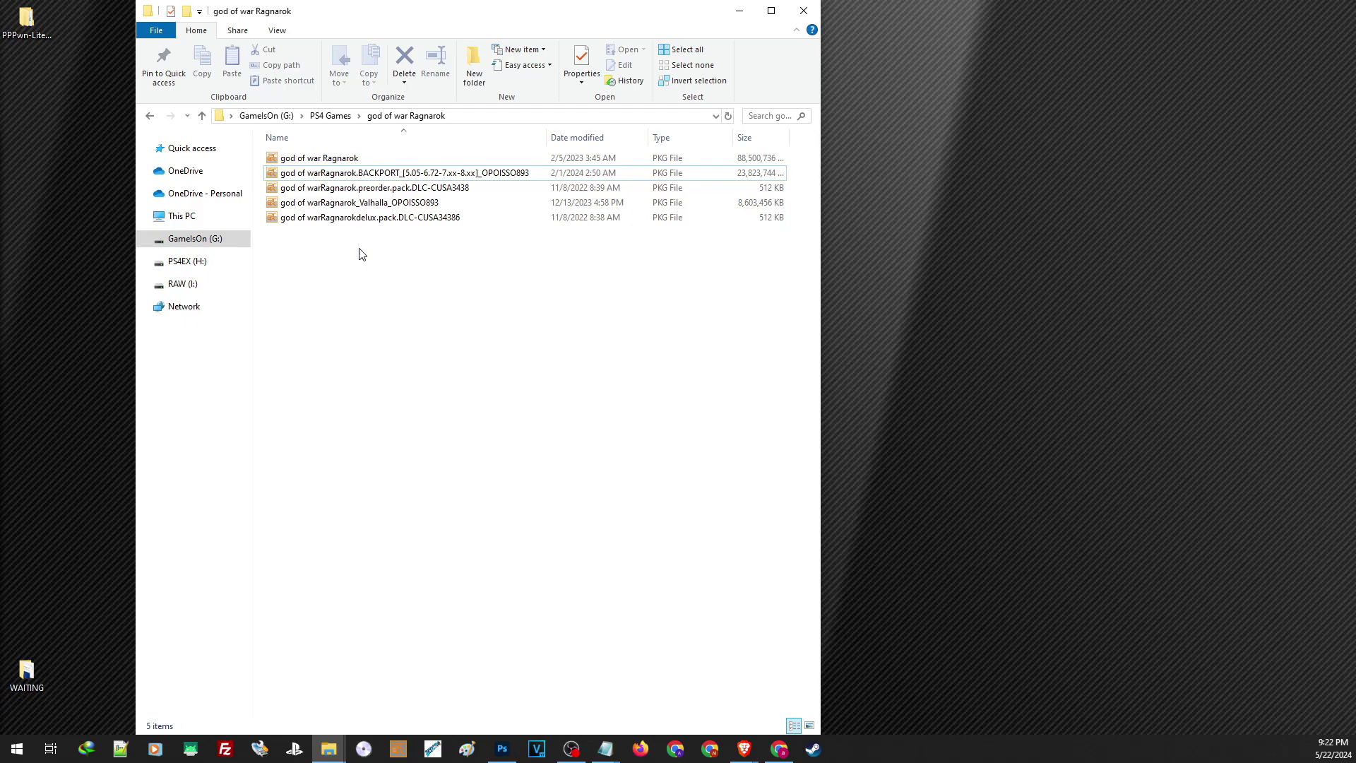
pyautogui.doubleClick(345, 160)
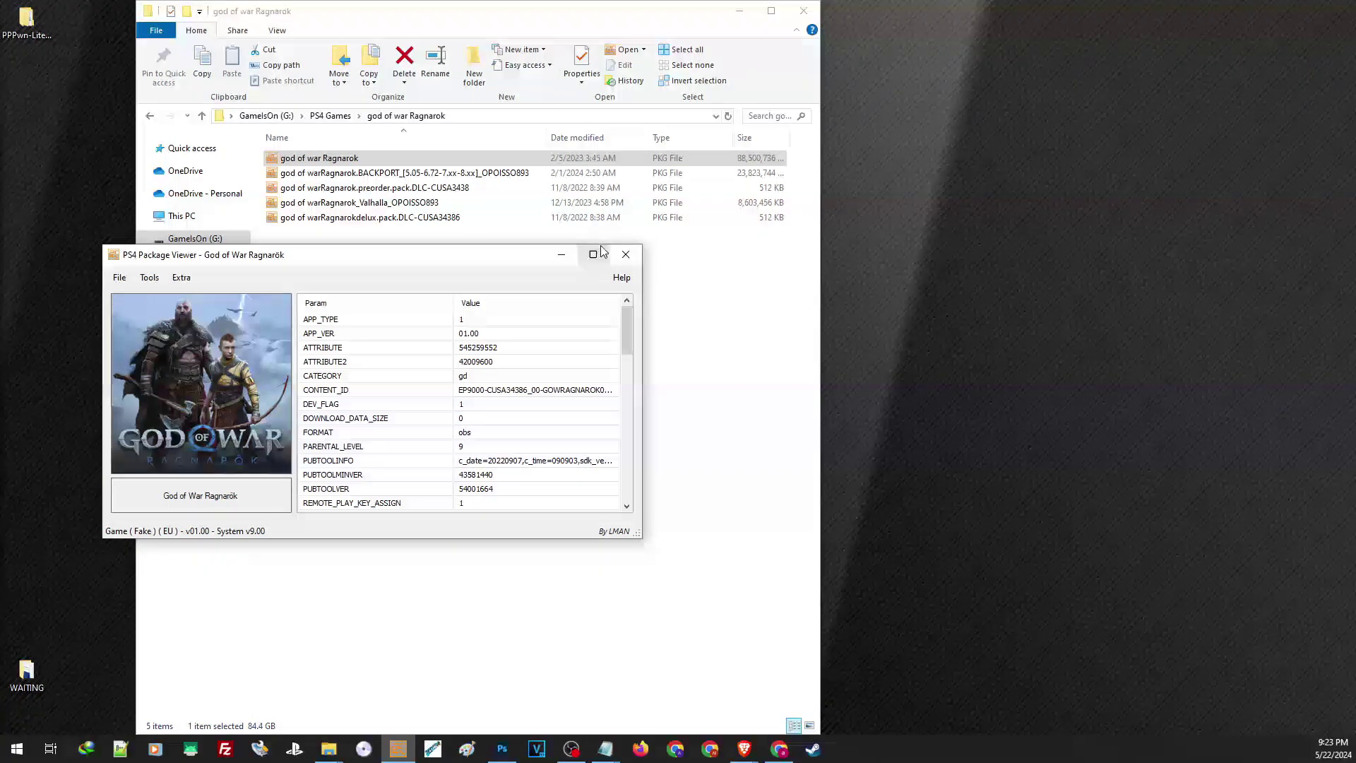
pyautogui.click(623, 255)
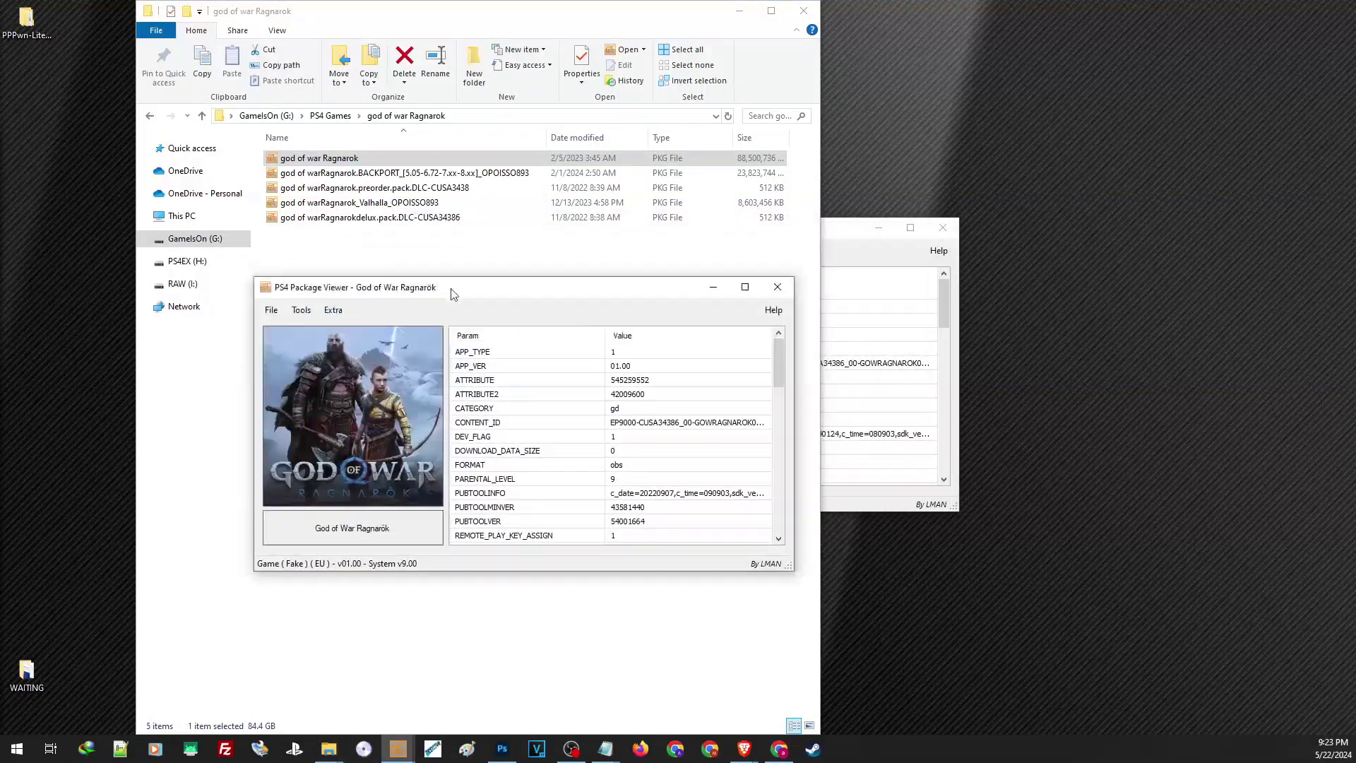
pyautogui.moveTo(847, 237); pyautogui.dragTo(1133, 310)
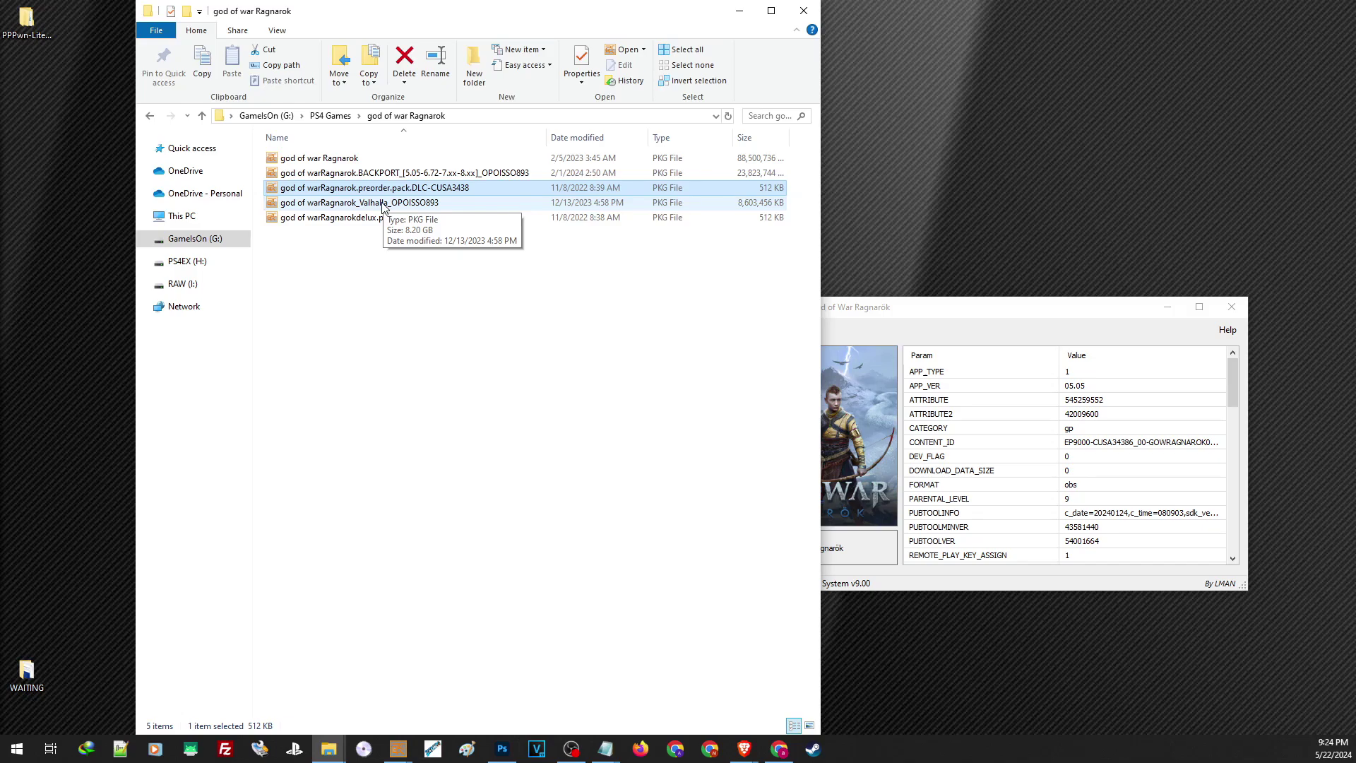
pyautogui.doubleClick(383, 204)
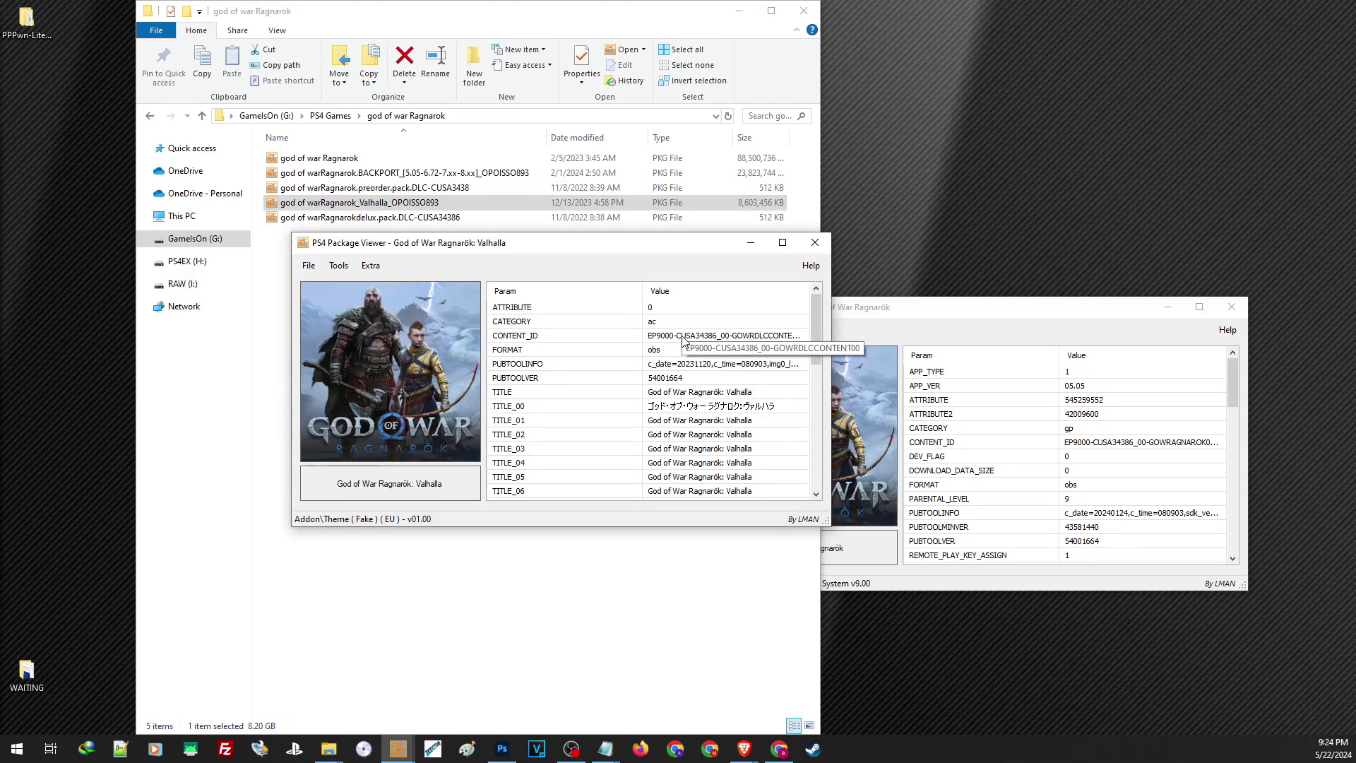
pyautogui.click(583, 598)
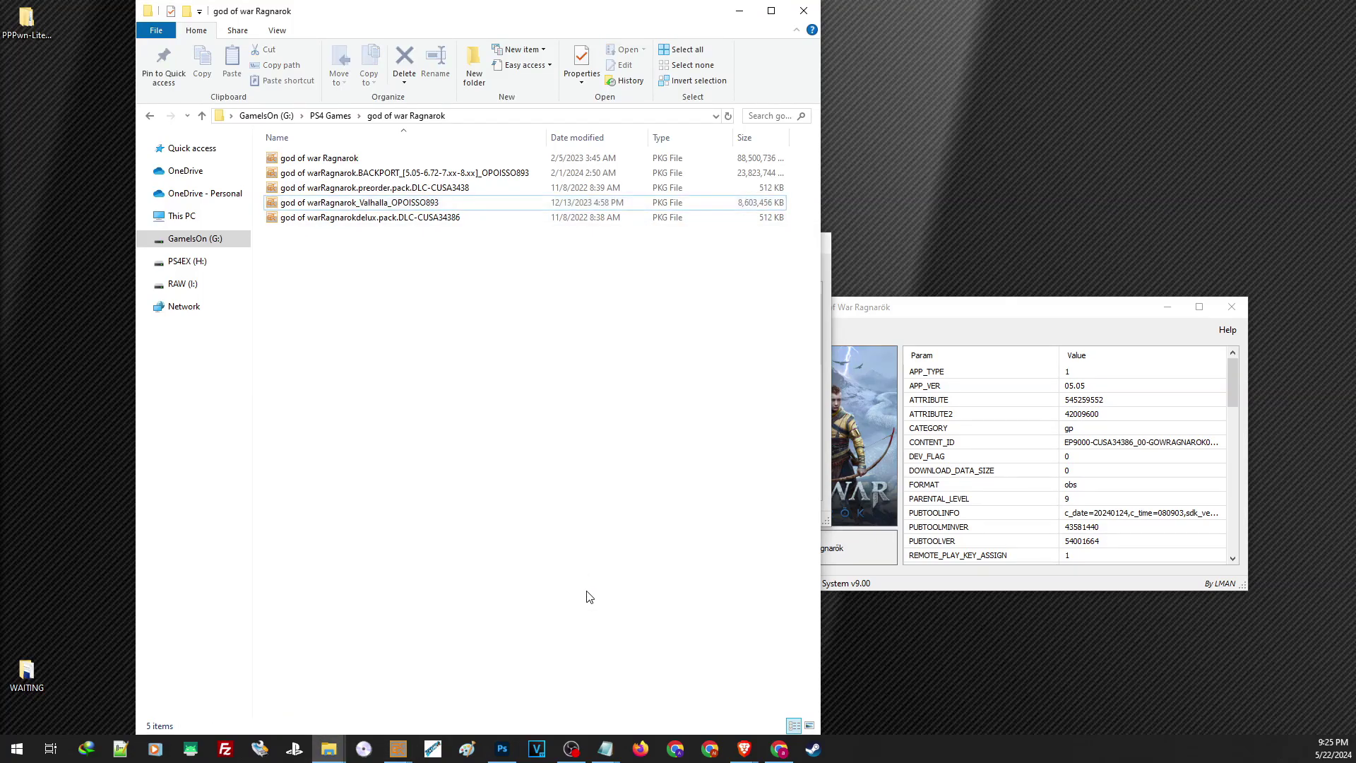
# Check the file system of the GameIsOn (G:) drive in its properties, and close them
pyautogui.rightClick(212, 240)
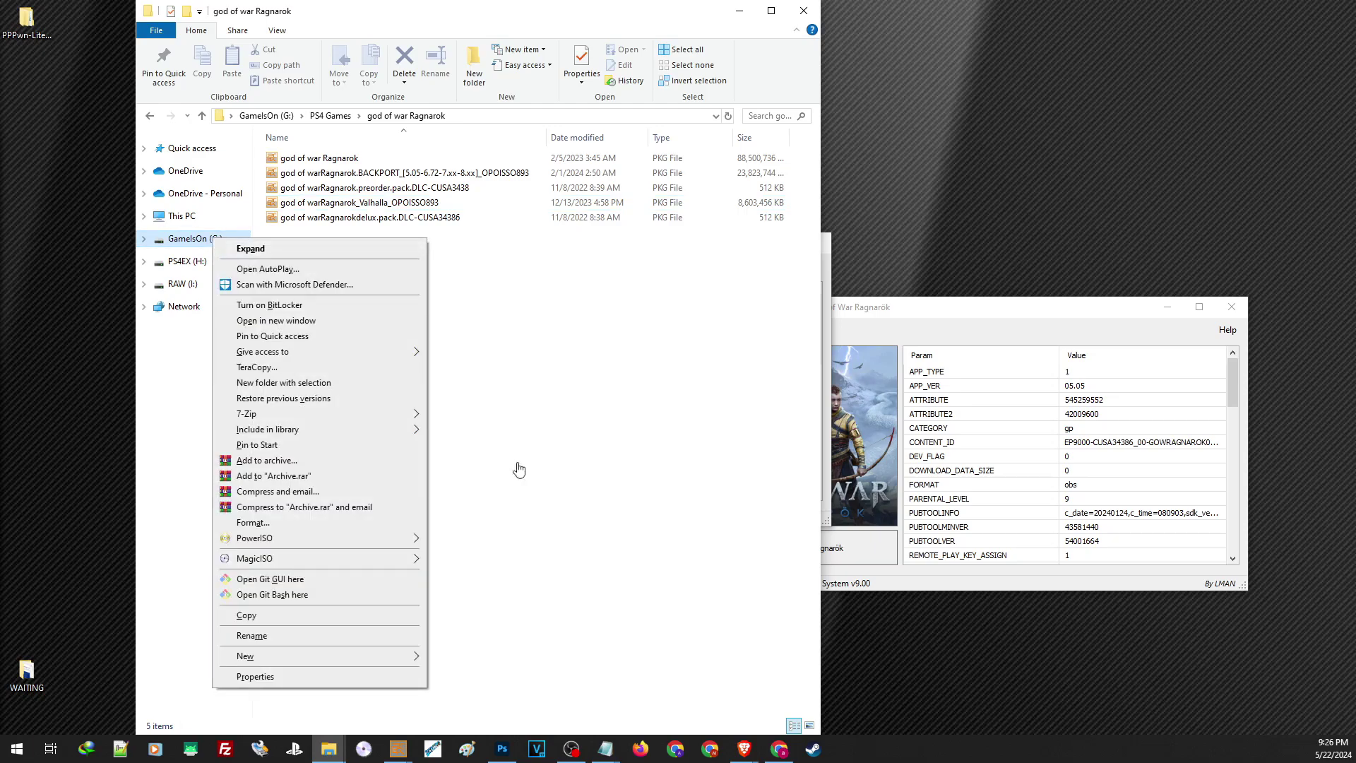
pyautogui.click(328, 676)
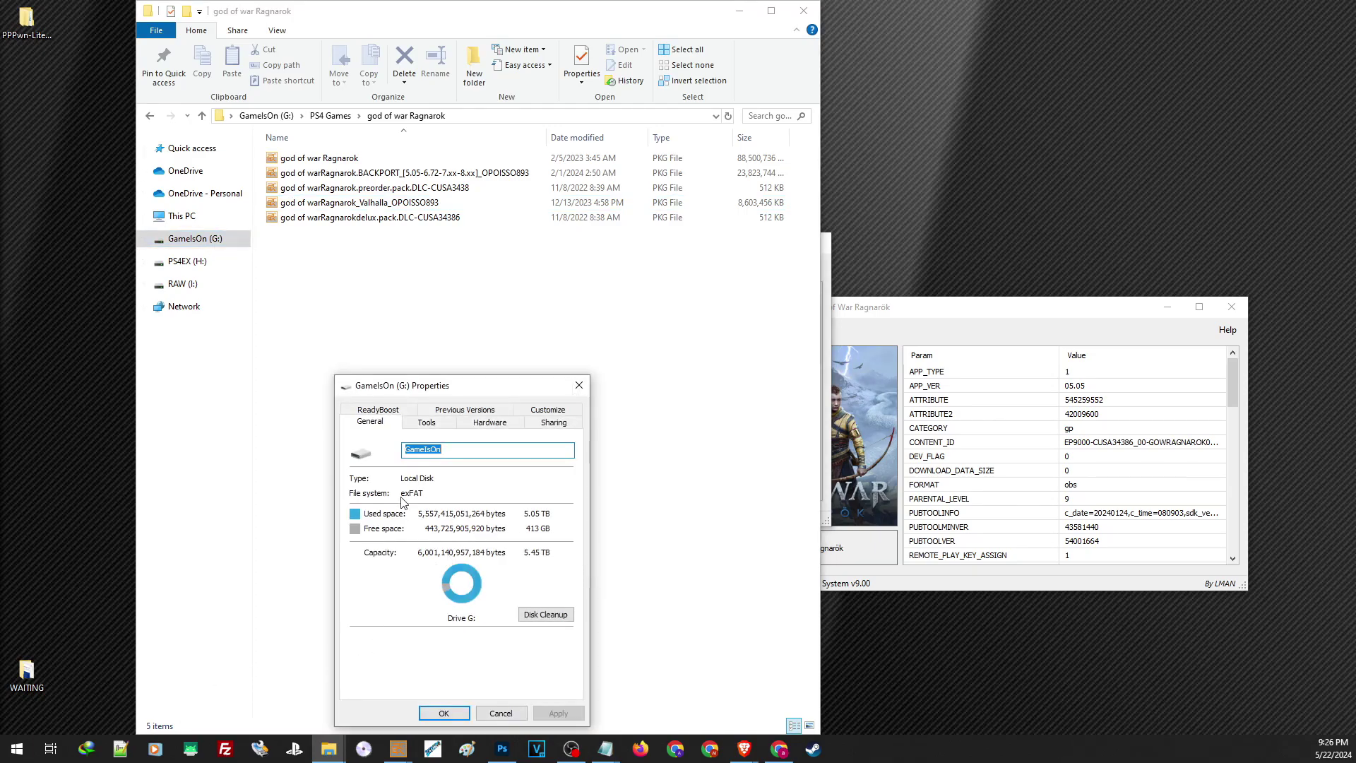
pyautogui.press('Escape')
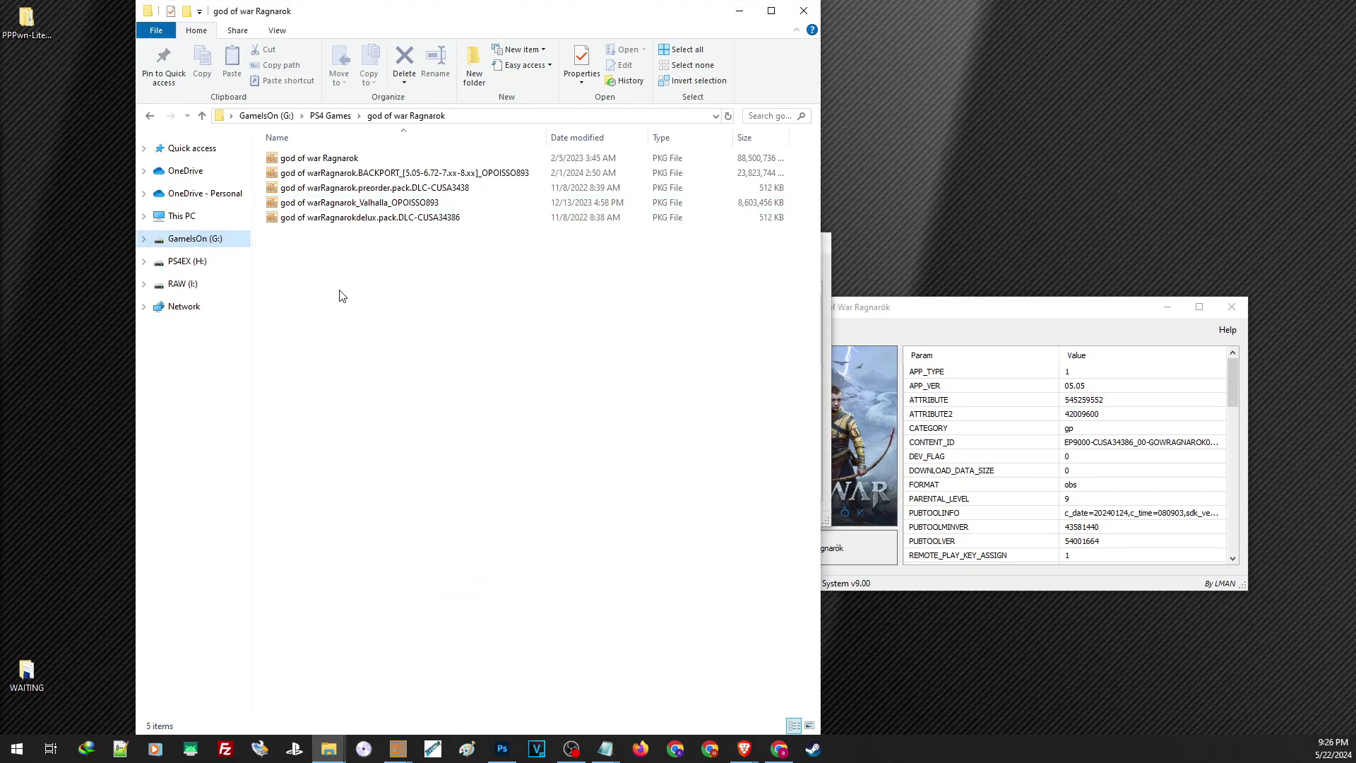
# Move all five God of War Ragnarok PKG files from their game folder to the root of GameIsOn (G:)
pyautogui.moveTo(339, 296); pyautogui.dragTo(216, 241)
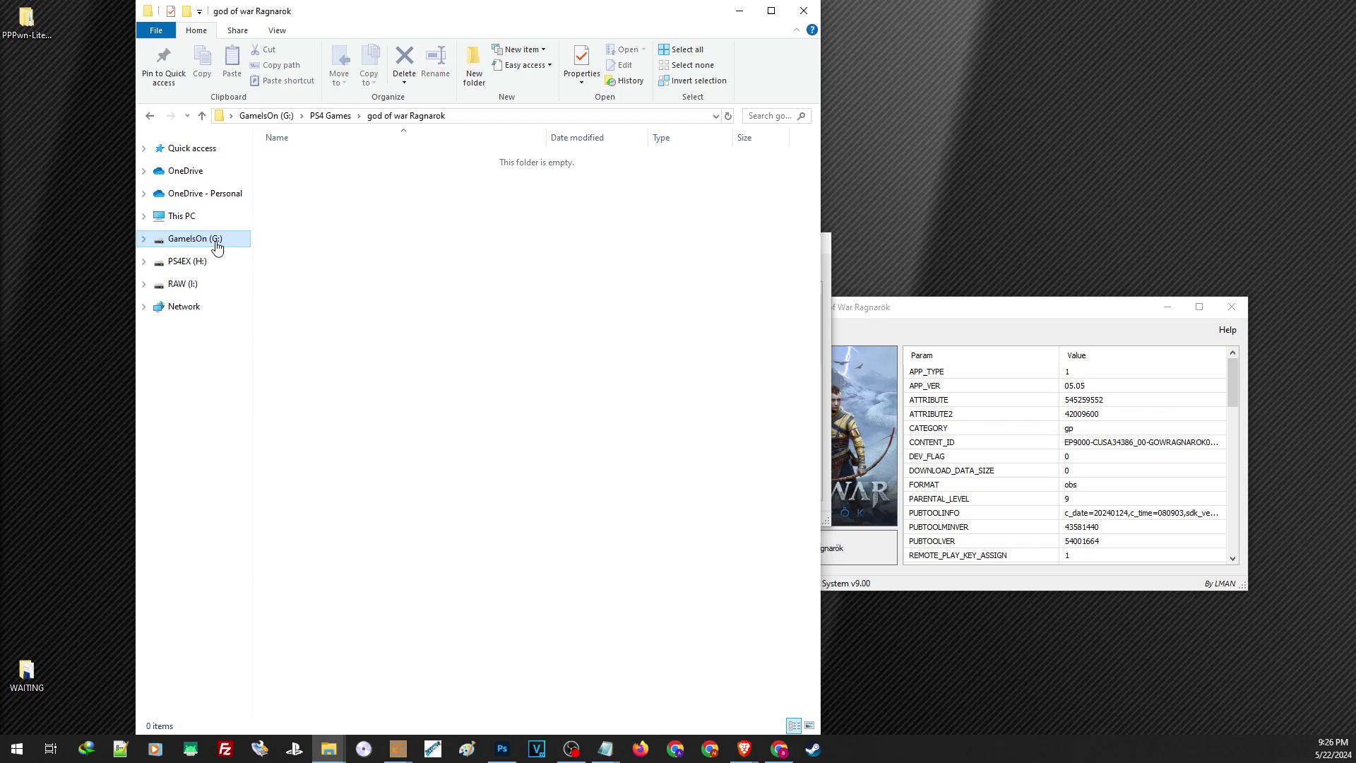
pyautogui.click(192, 241)
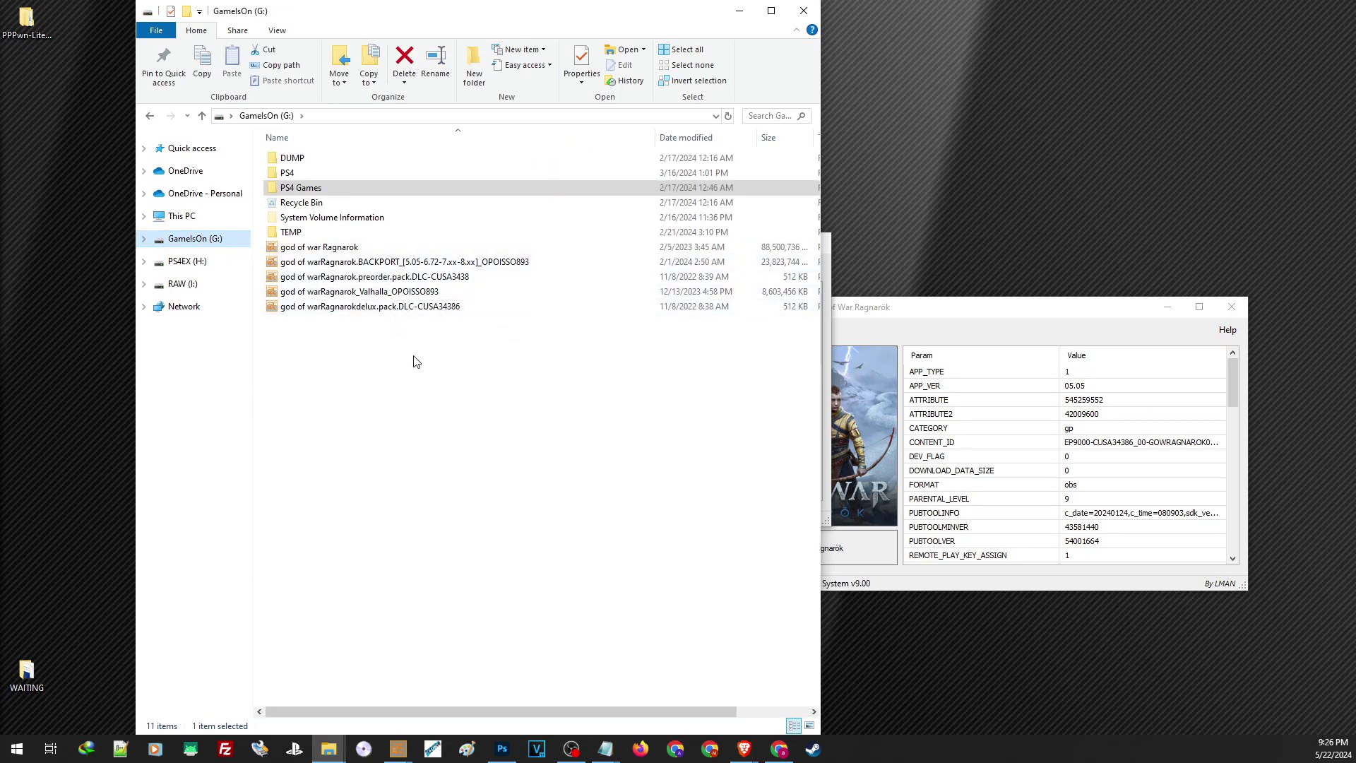
pyautogui.moveTo(416, 362); pyautogui.dragTo(396, 244)
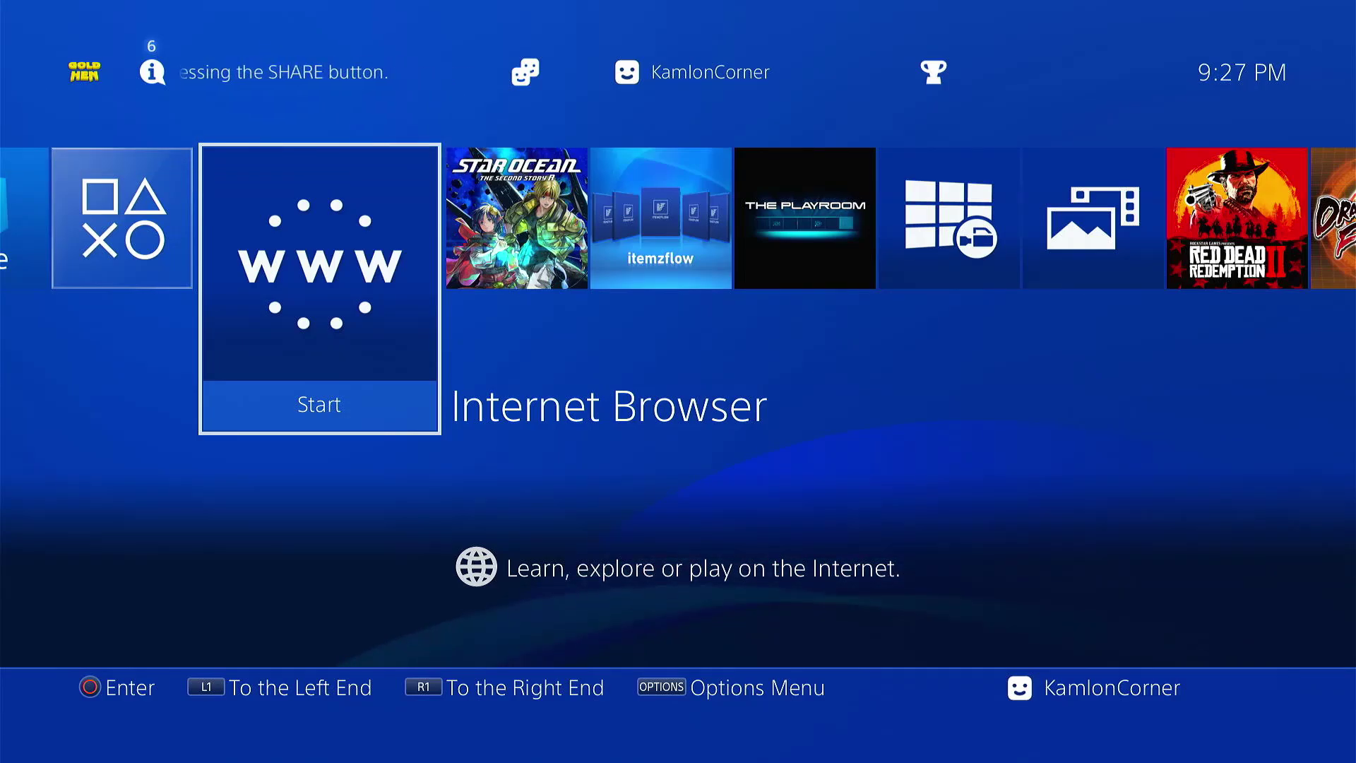
# Switch to the PS4 home screen and open the console's Settings
pyautogui.press('Up')
pyautogui.press('Right')
pyautogui.press('Right')
pyautogui.press('Right')
pyautogui.press('Right')
pyautogui.press('Right')
pyautogui.press('Right')
pyautogui.press('Right')
pyautogui.press('Right')
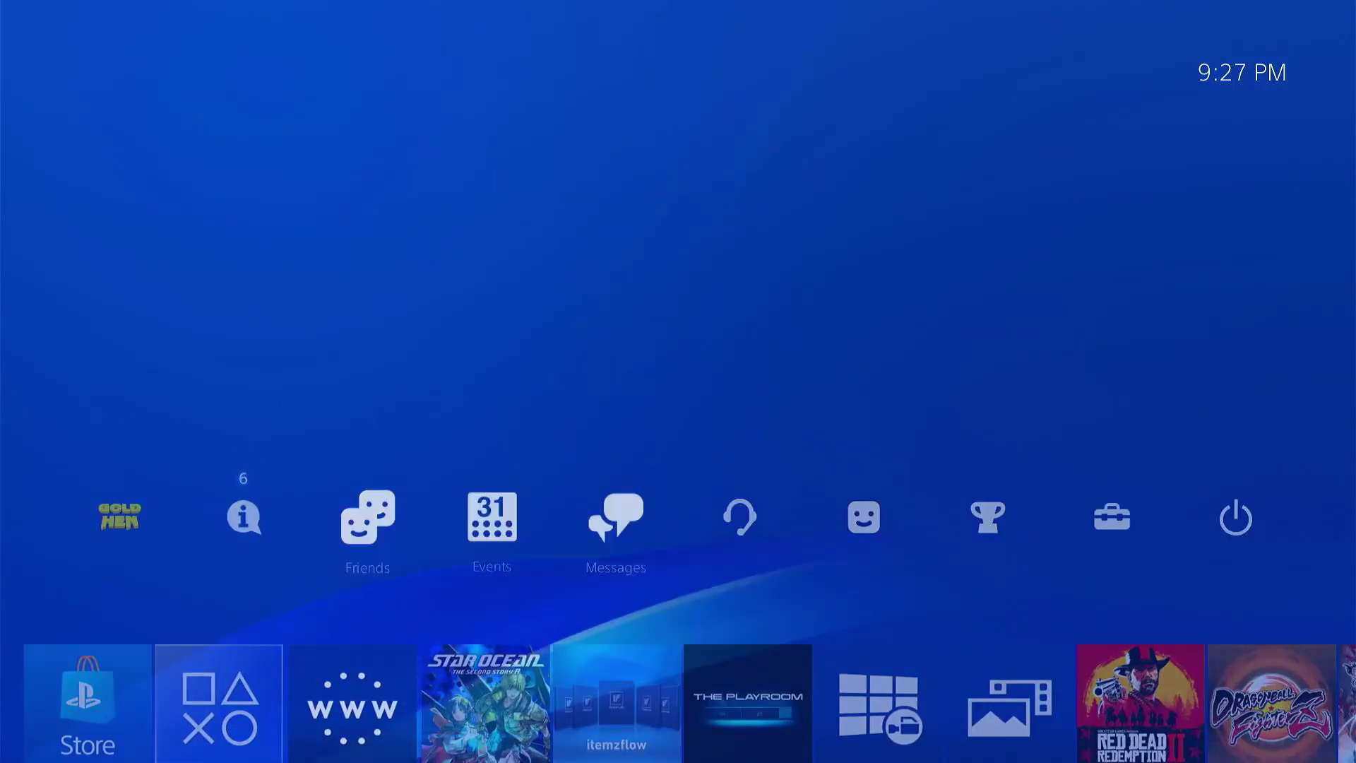
pyautogui.press('Left')
pyautogui.press('Return')
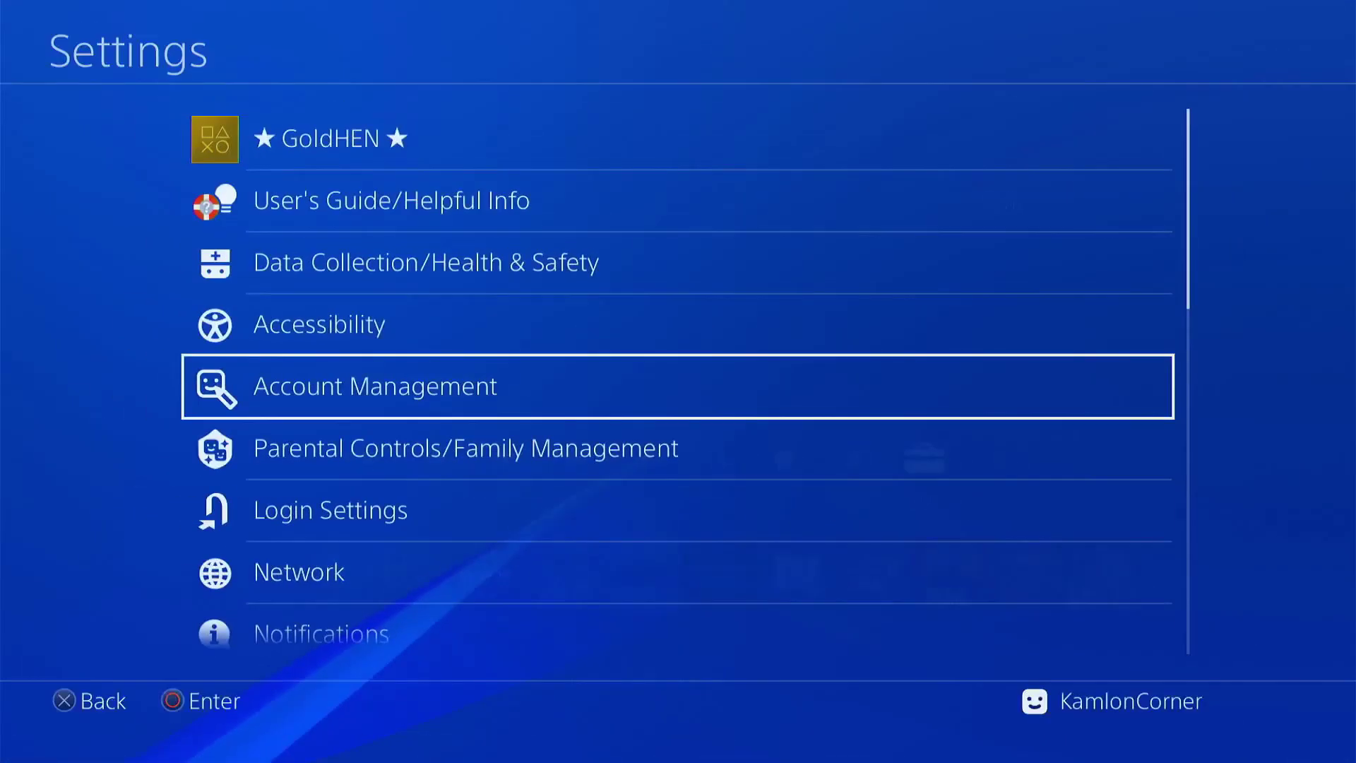
# Open the Package Installer within GoldHEN's Debug Settings, with USB as the package source
pyautogui.press('Up')
pyautogui.press('Up')
pyautogui.press('Up')
pyautogui.press('Up')
pyautogui.press('Return')
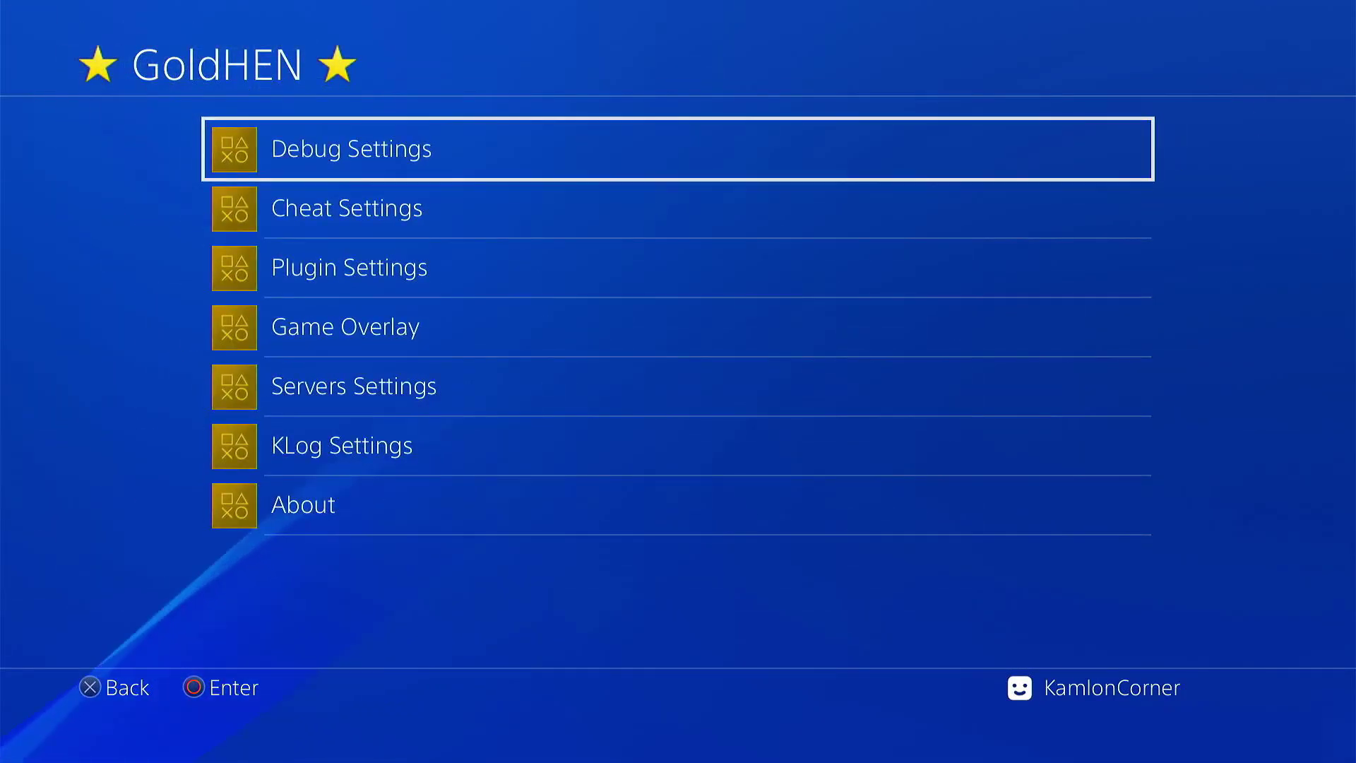
pyautogui.press('Return')
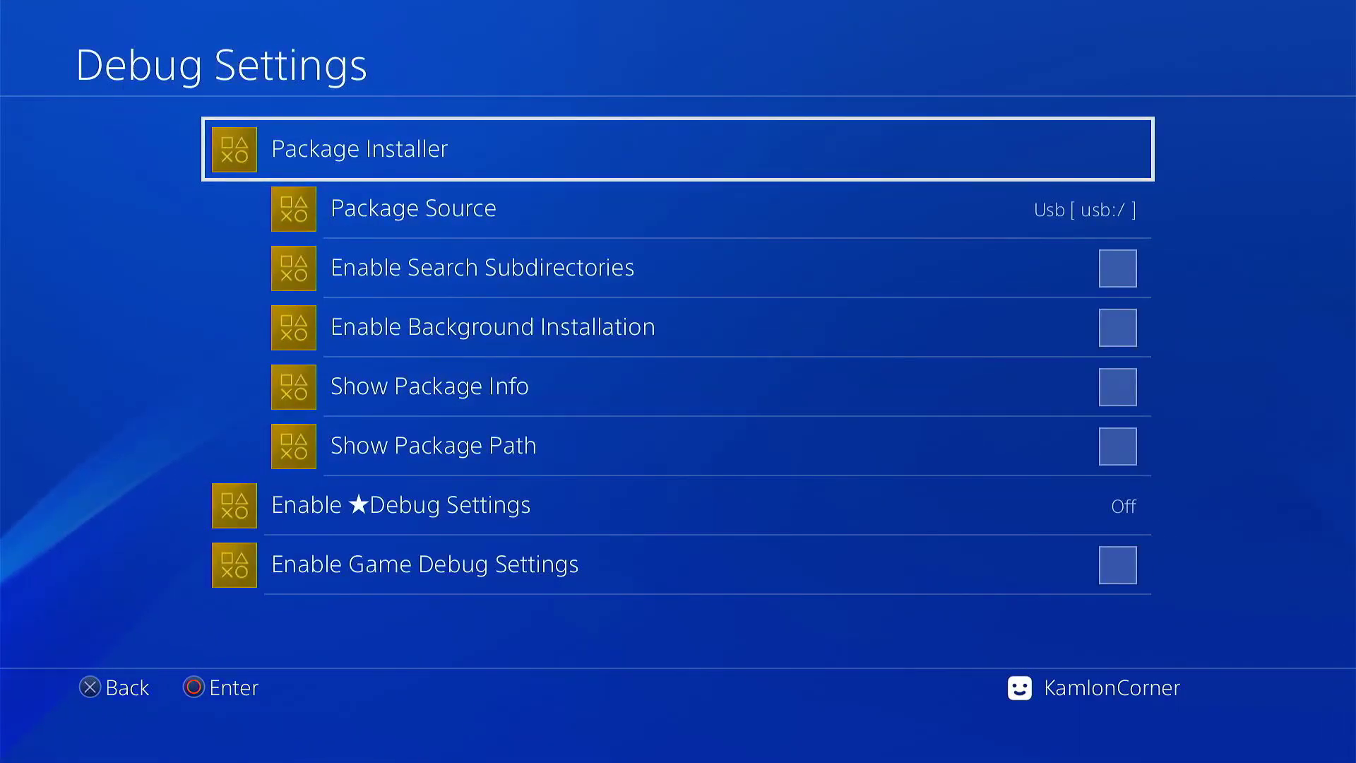
pyautogui.press('Return')
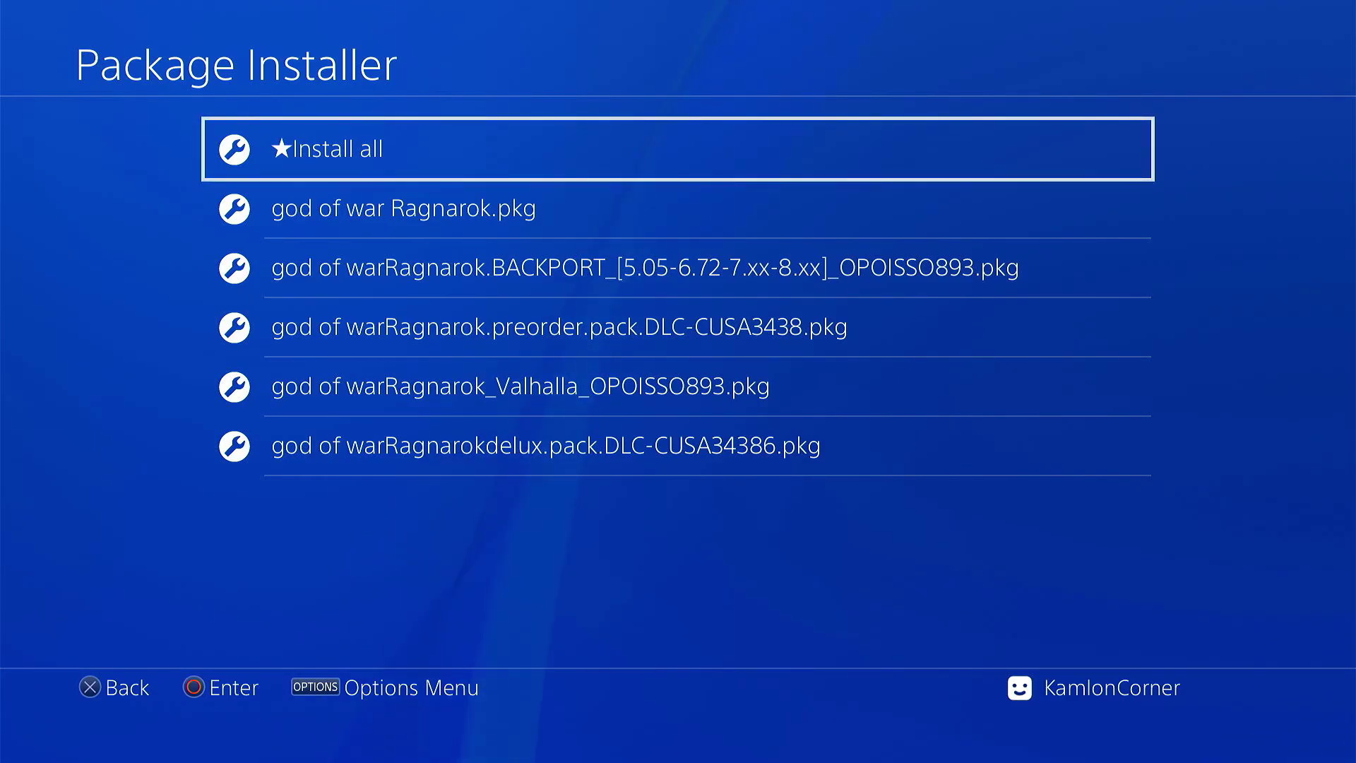
# Review the base game, BACKPORT update and DLC packages listed in the Package Installer
pyautogui.press('Down')
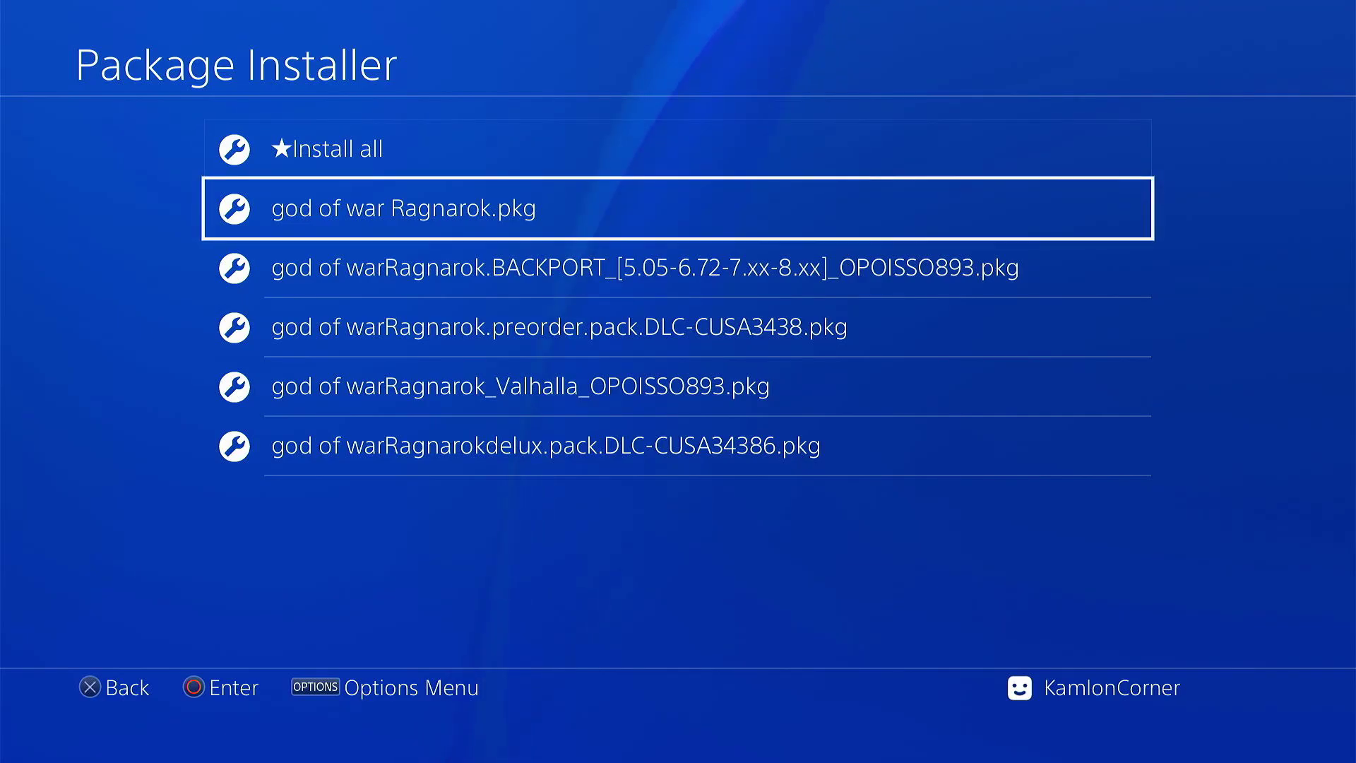
pyautogui.press('Down')
pyautogui.press('Down')
pyautogui.press('Up')
pyautogui.press('Up')
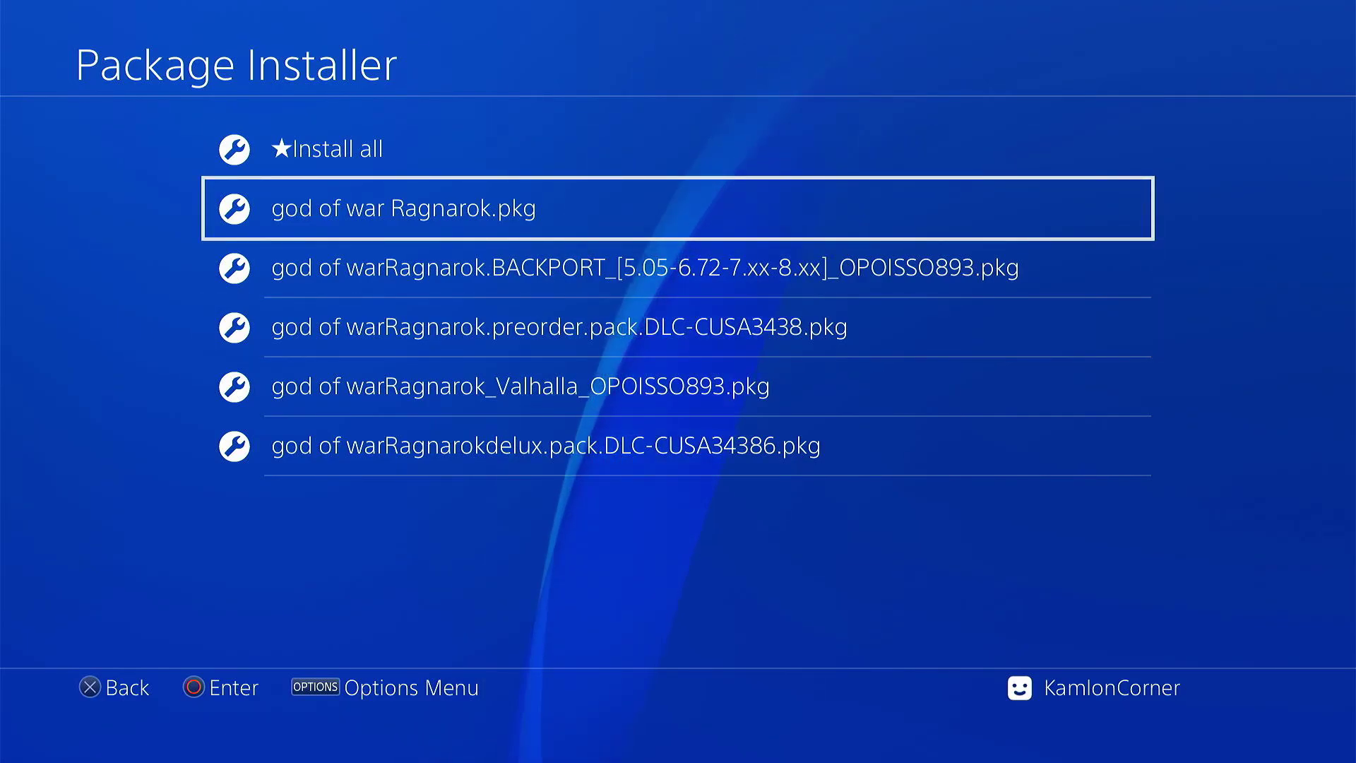
pyautogui.press('Down')
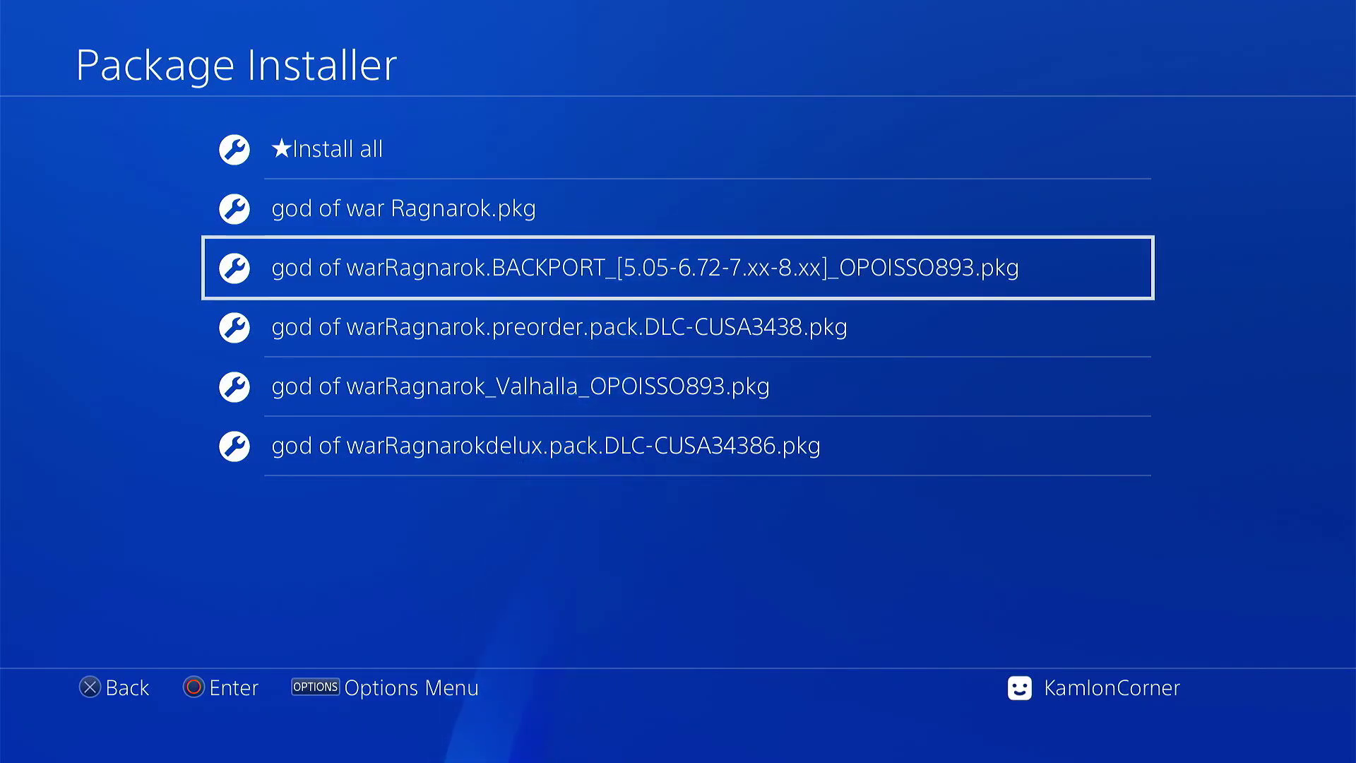
pyautogui.press('Down')
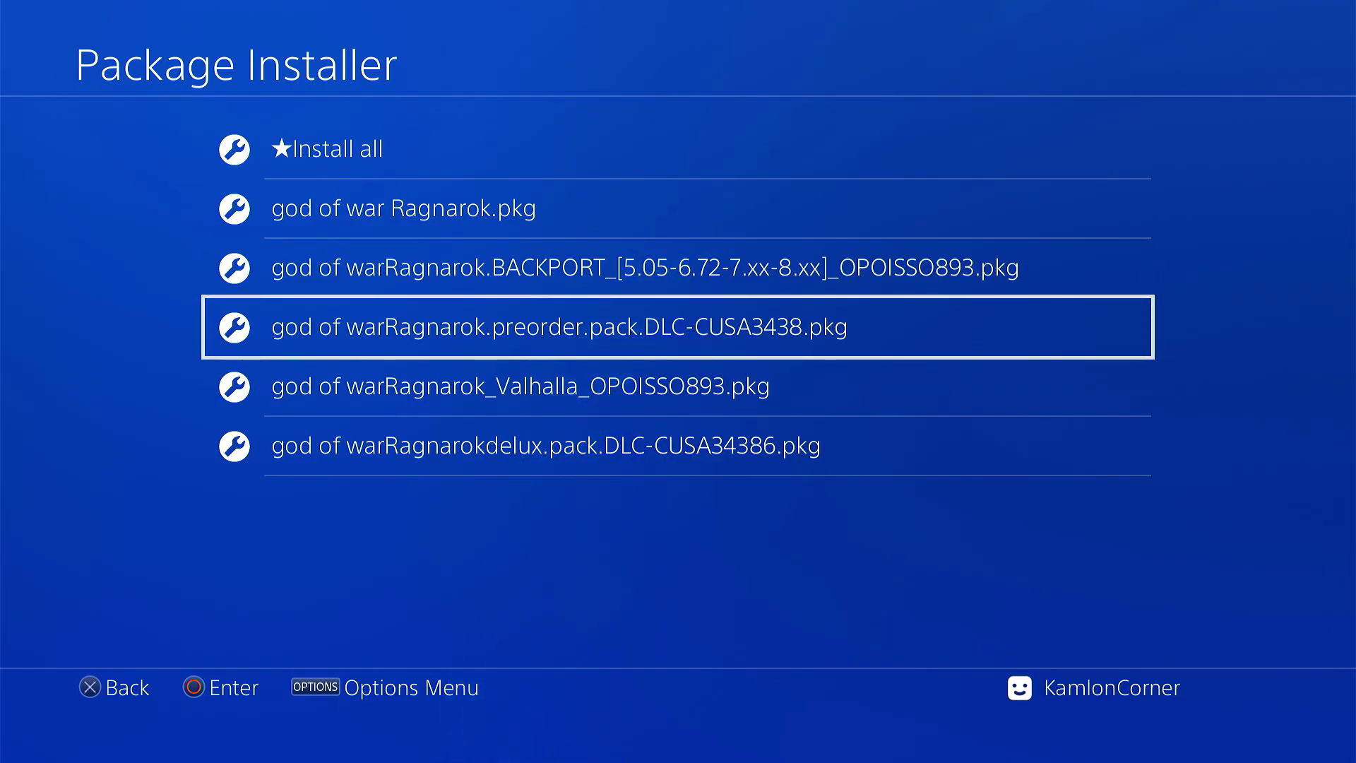
pyautogui.press('Down')
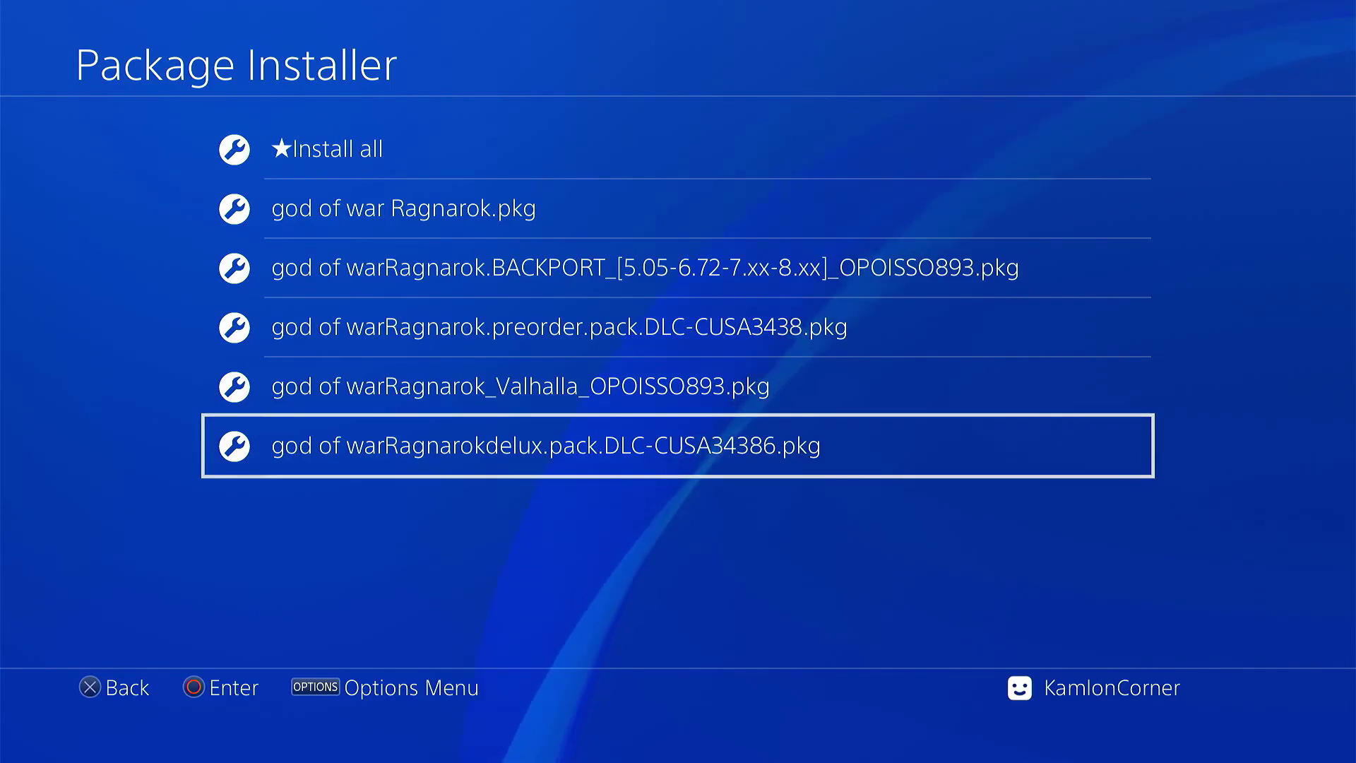
# Install all the listed God of War Ragnarok packages at once with the Install all option
pyautogui.press('Up')
pyautogui.press('Up')
pyautogui.press('Up')
pyautogui.press('Up')
pyautogui.press('Up')
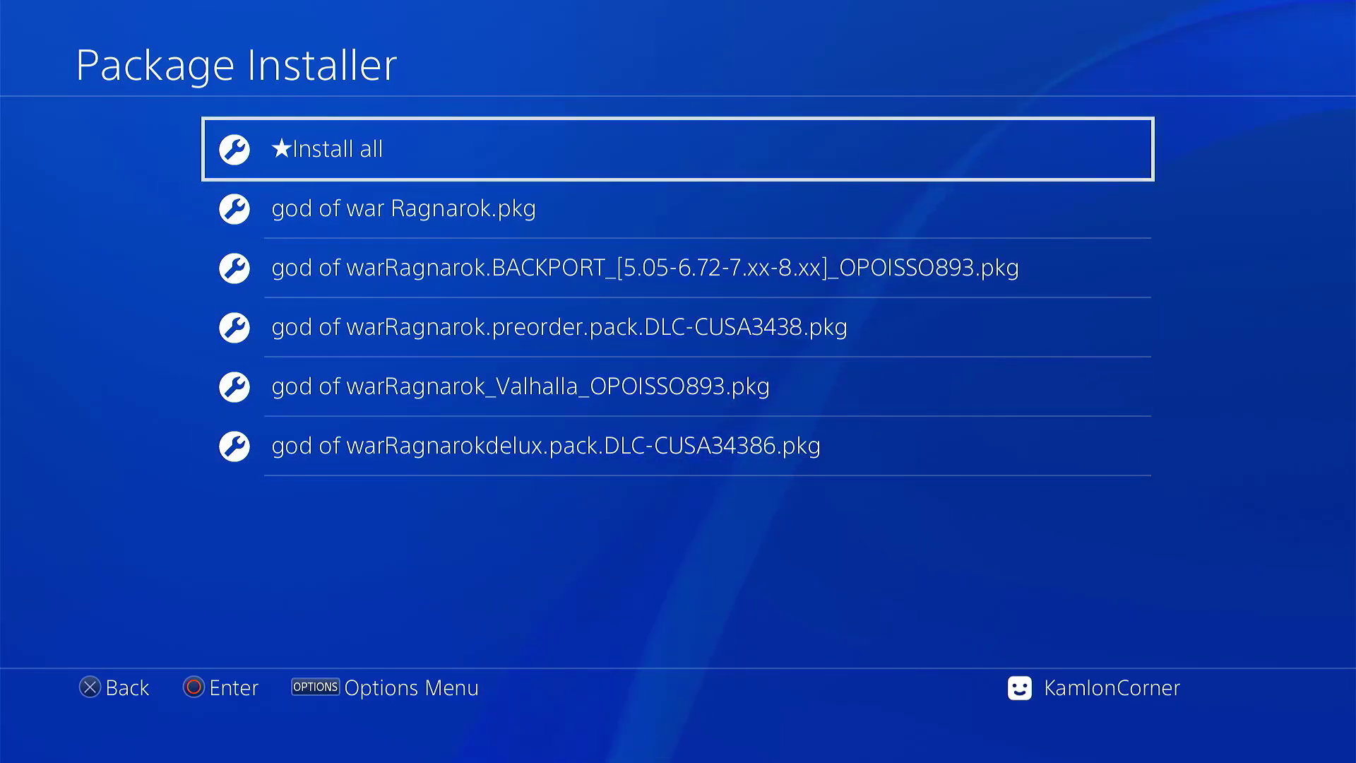
pyautogui.press('Return')
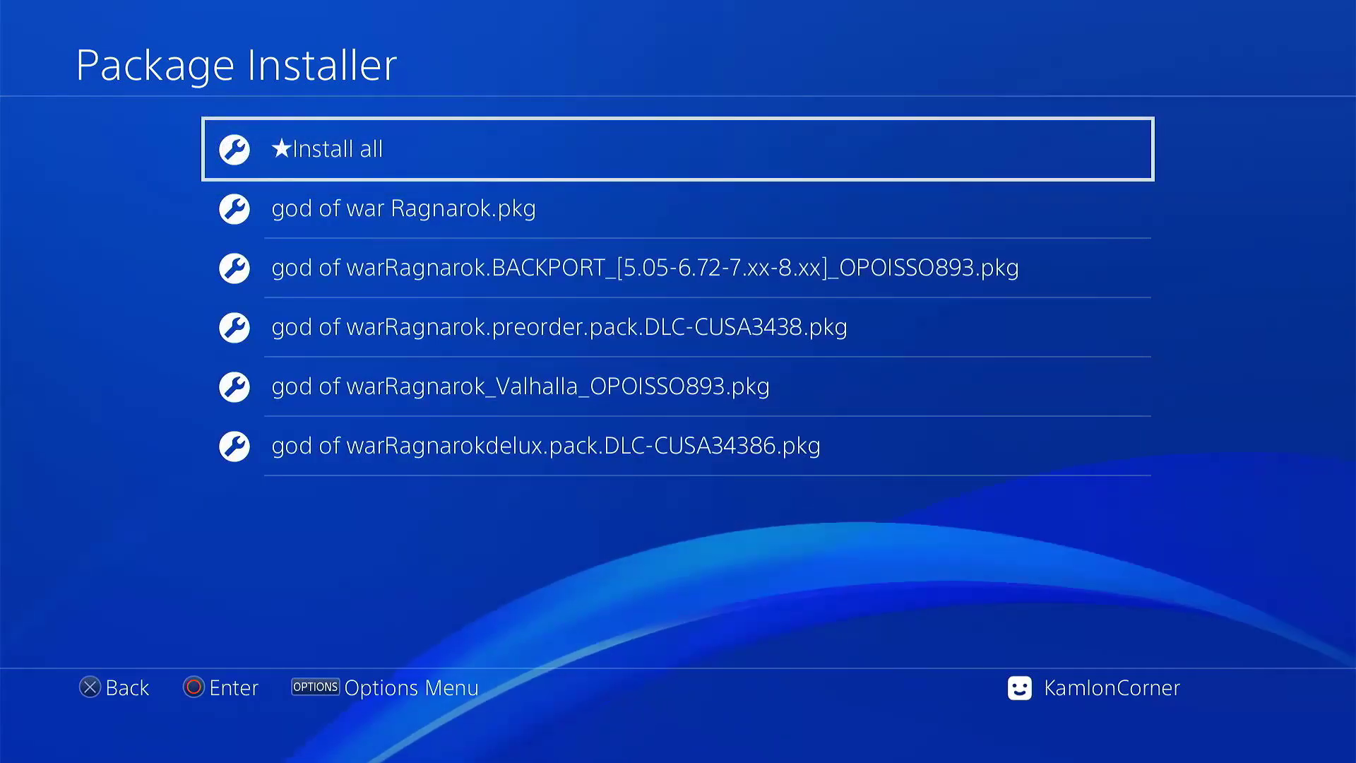
# Leave the GoldHEN settings, return to the PS4 home screen and select the God of War Ragnarök tile
pyautogui.press('Escape')
pyautogui.press('Escape')
pyautogui.press('Escape')
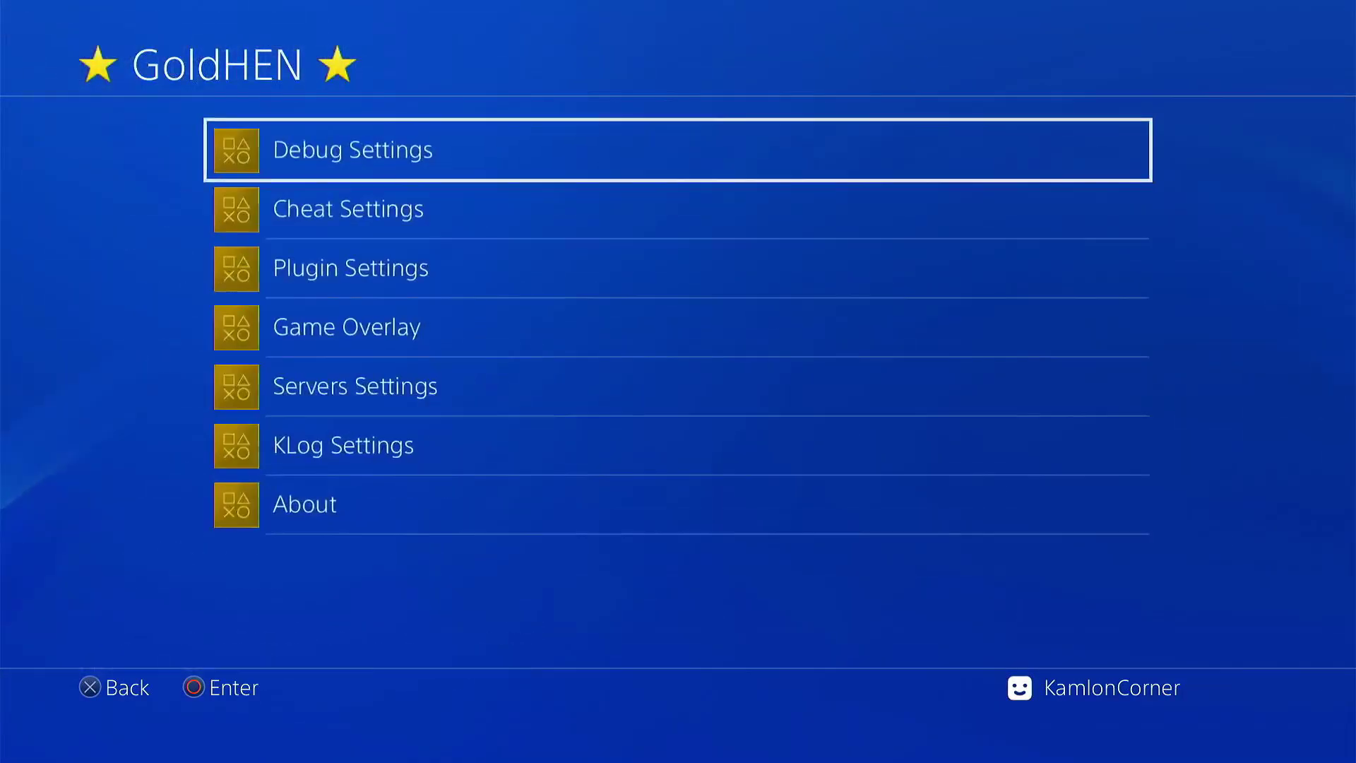
pyautogui.press('Escape')
pyautogui.press('Down')
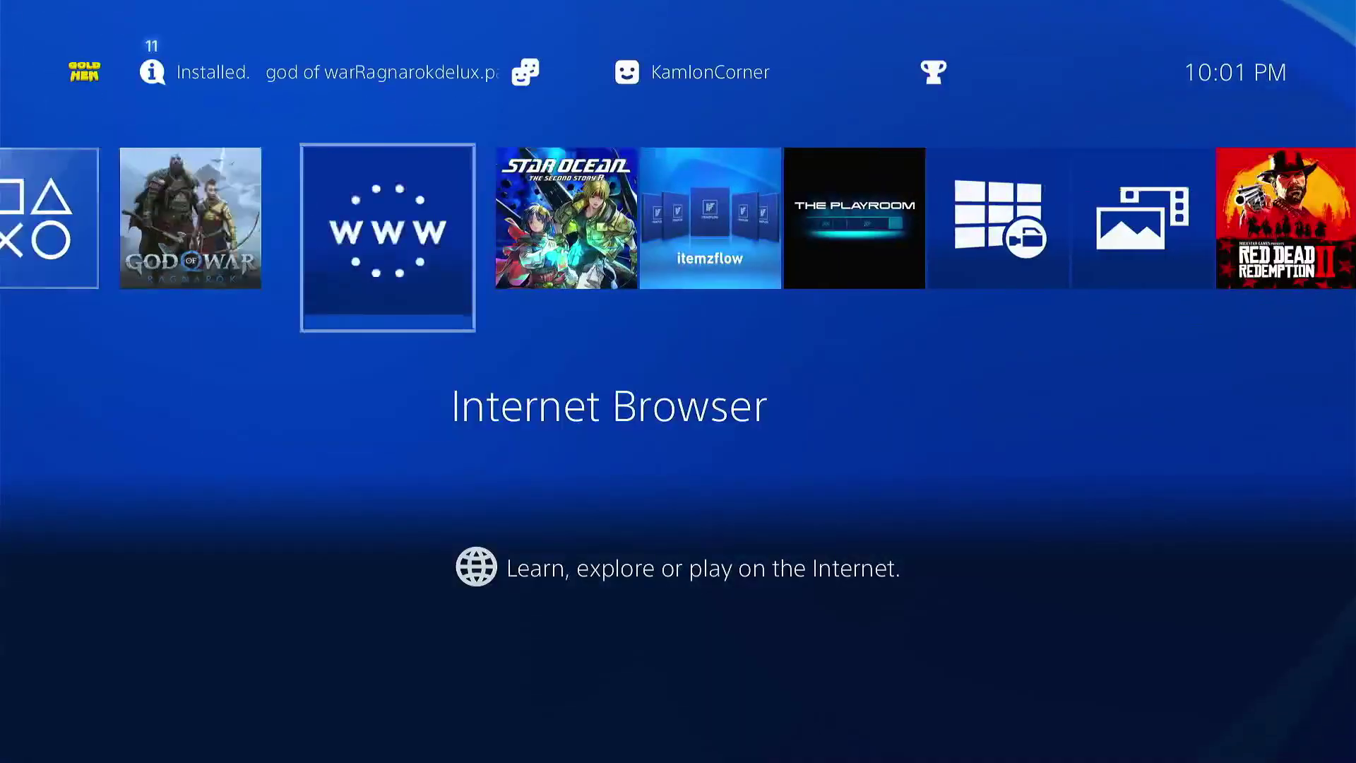
pyautogui.press('Left')
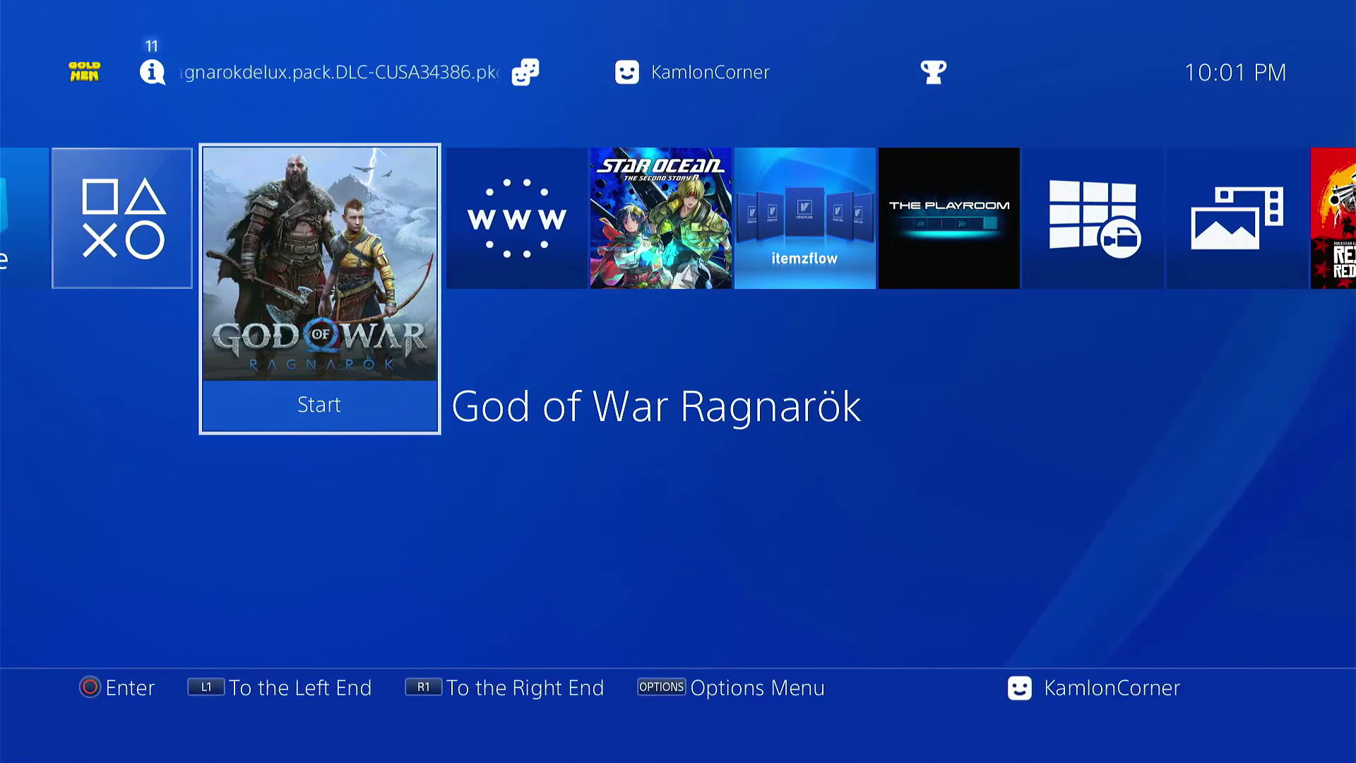
# Open the Information page of God of War Ragnarök to check its size, version and installed add-ons
pyautogui.press('Menu')
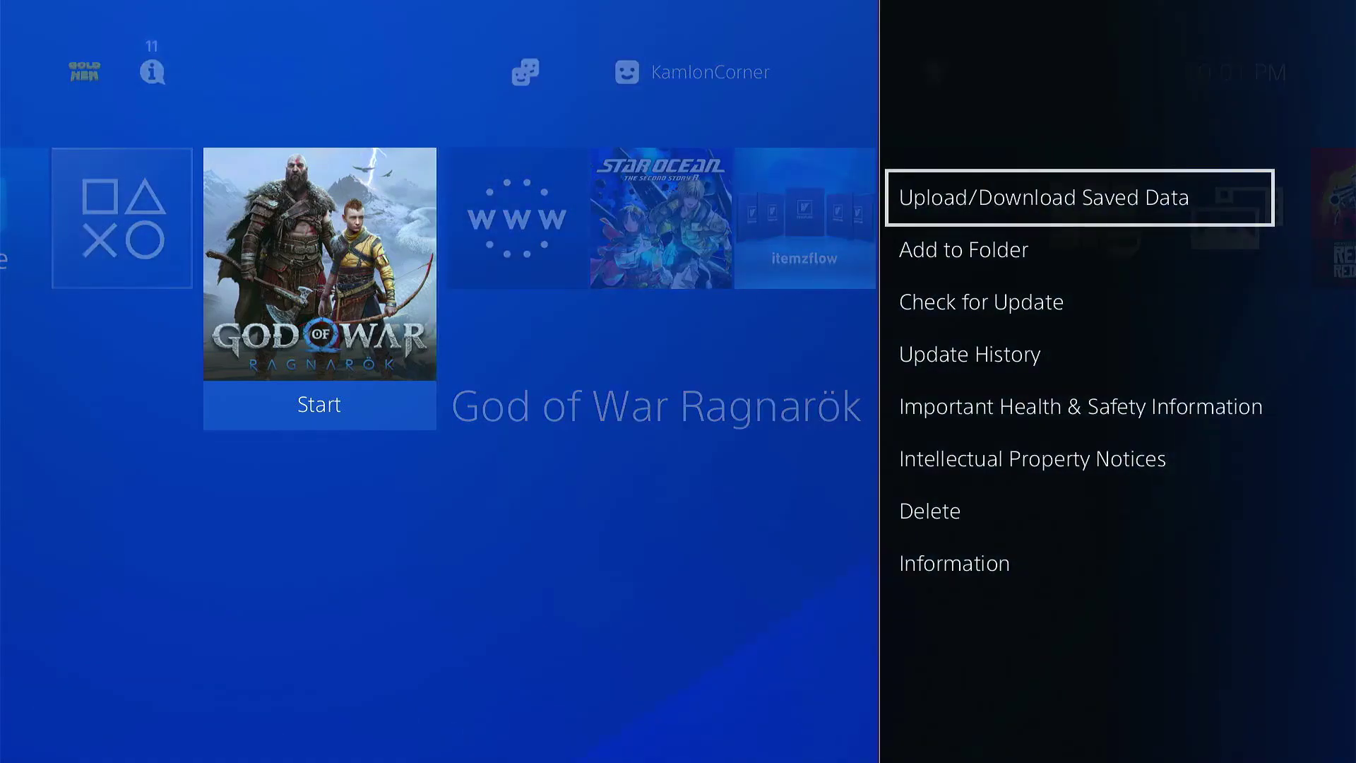
pyautogui.press('Down')
pyautogui.press('Down')
pyautogui.press('Down')
pyautogui.press('Down')
pyautogui.press('Down')
pyautogui.press('Down')
pyautogui.press('Down')
pyautogui.press('Return')
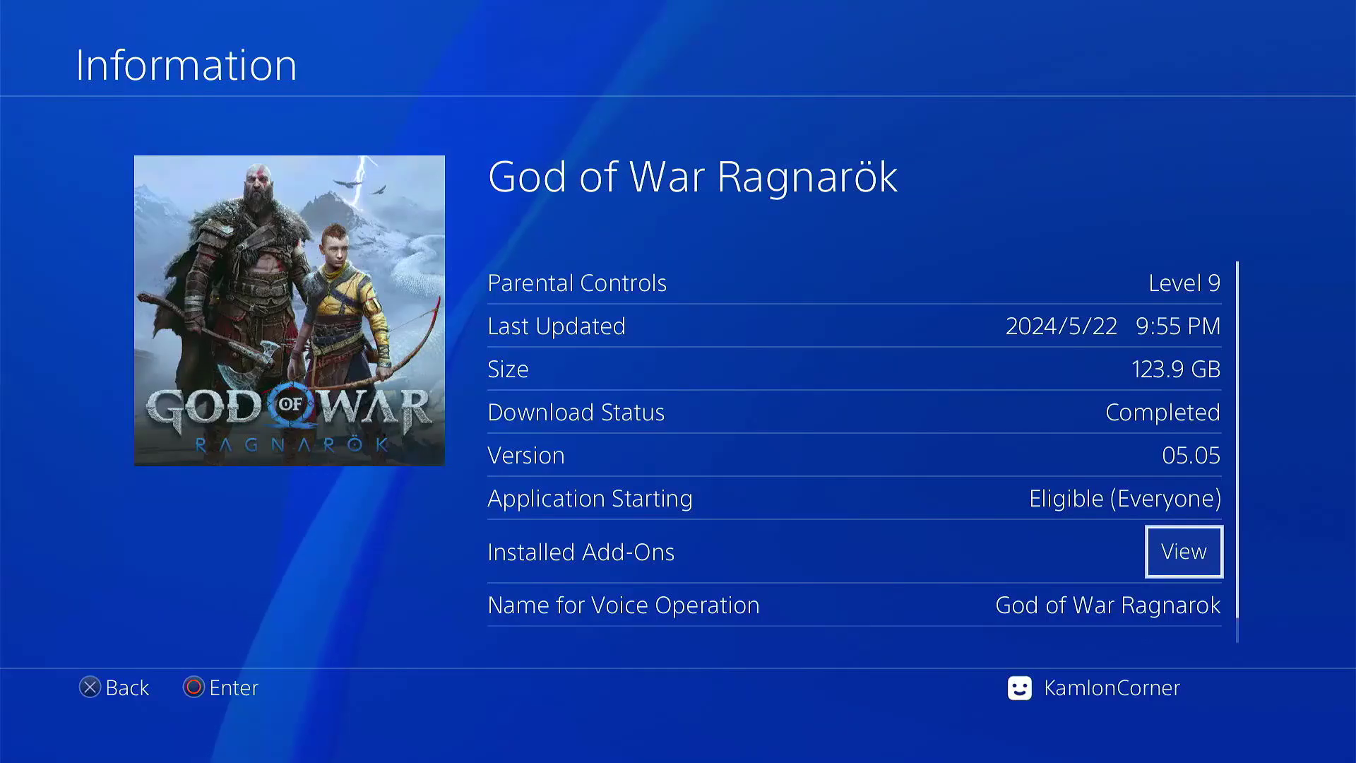
# Launch God of War Ragnarök and start the Valhalla content on the Show Me Prowess difficulty, accepting the spoiler warning
pyautogui.press('Escape')
pyautogui.press('Return')
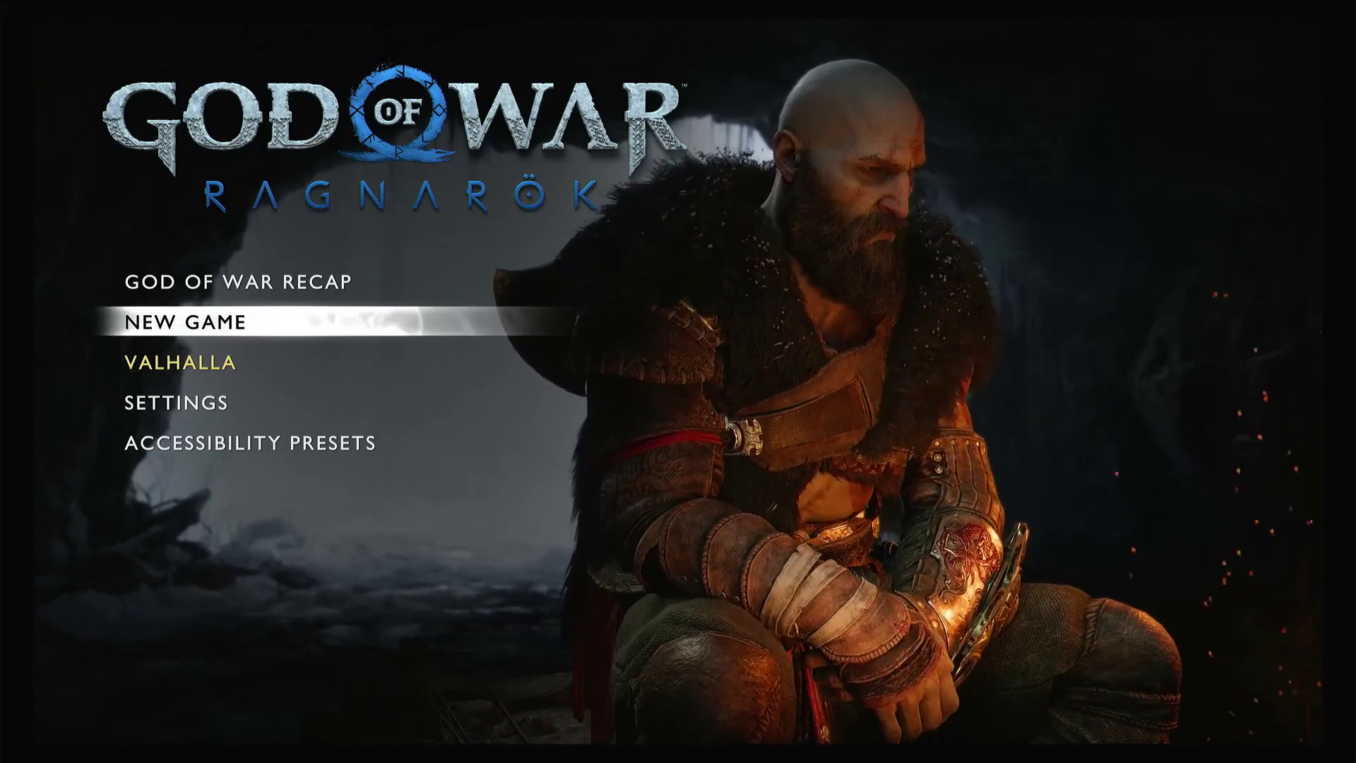
pyautogui.press('Down')
pyautogui.press('Return')
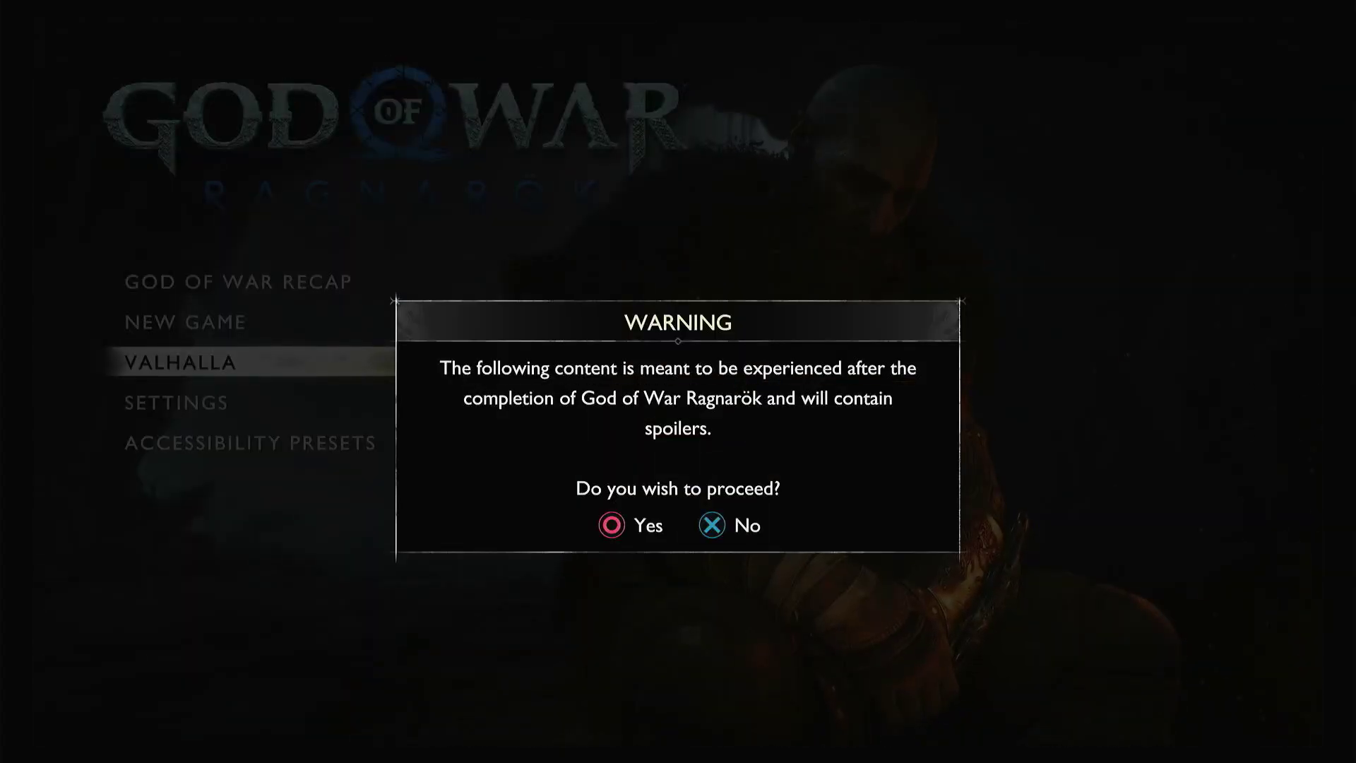
pyautogui.press('Return')
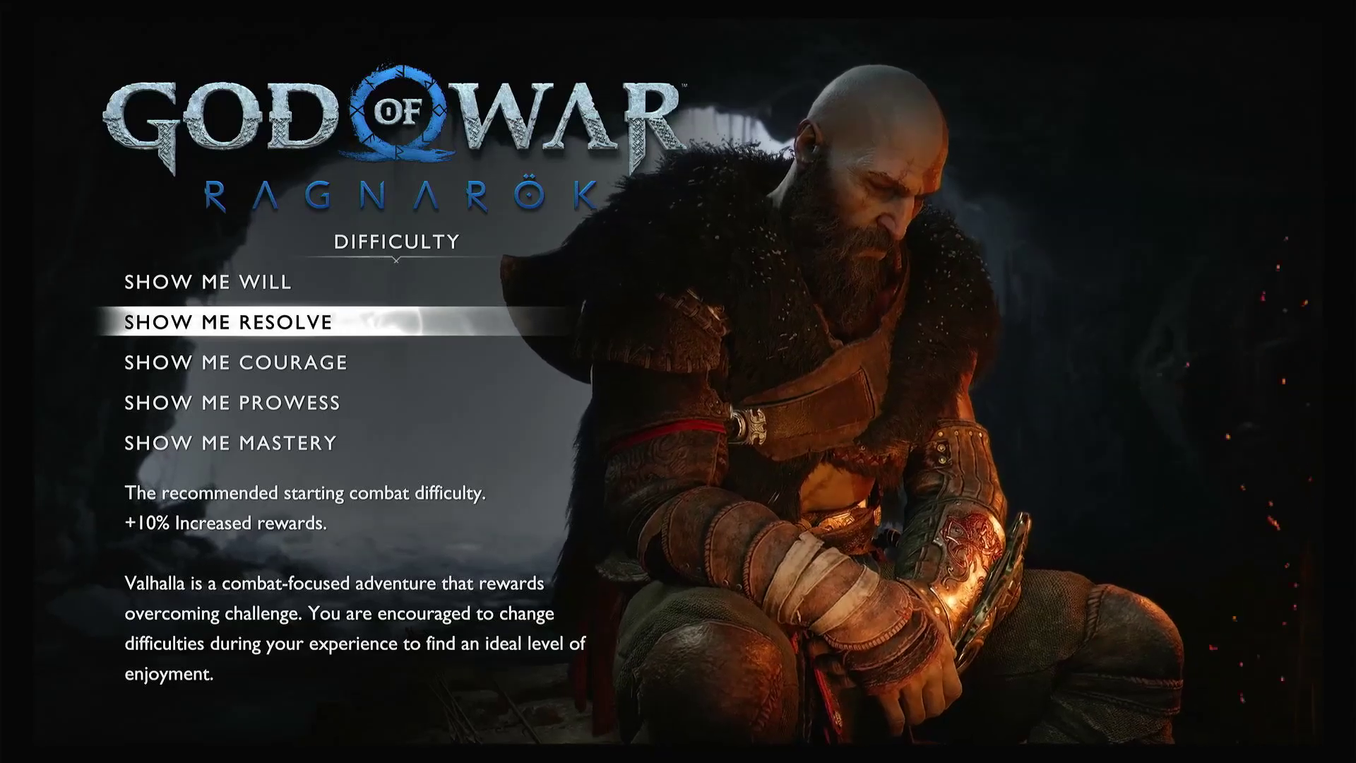
pyautogui.press('Return')
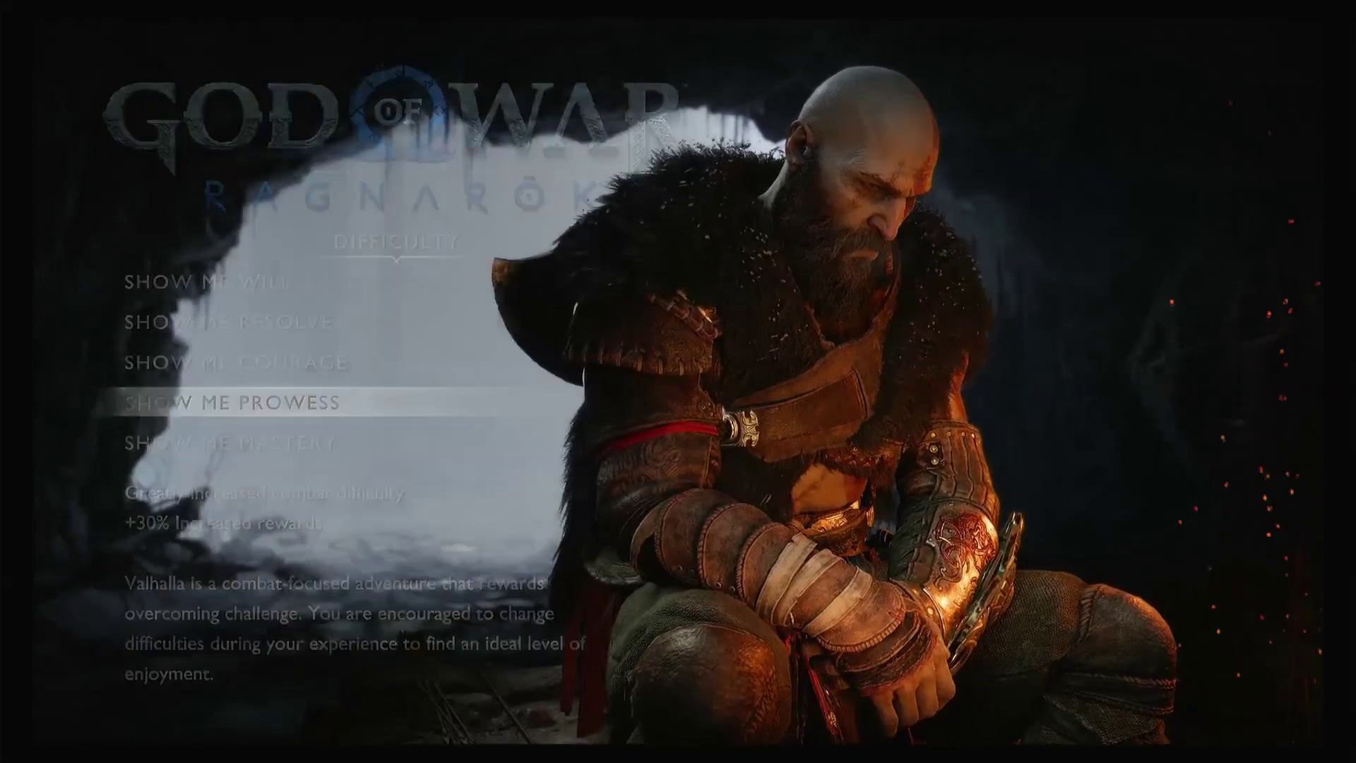